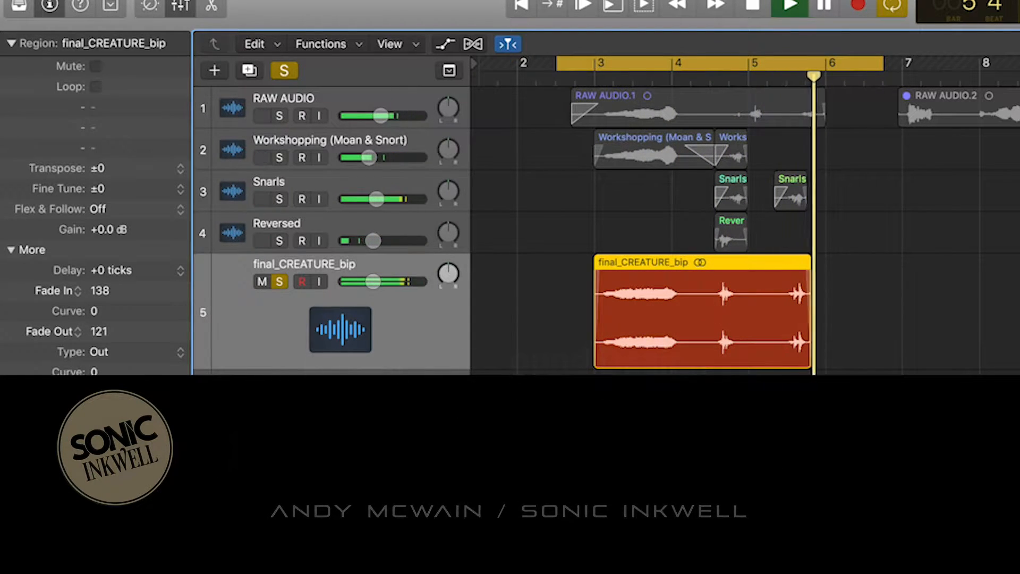
- Stop playback and solo the RAW AUDIO track
{"action": "key", "text": "space"}
{"action": "left_click", "coordinate": [364, 101]}
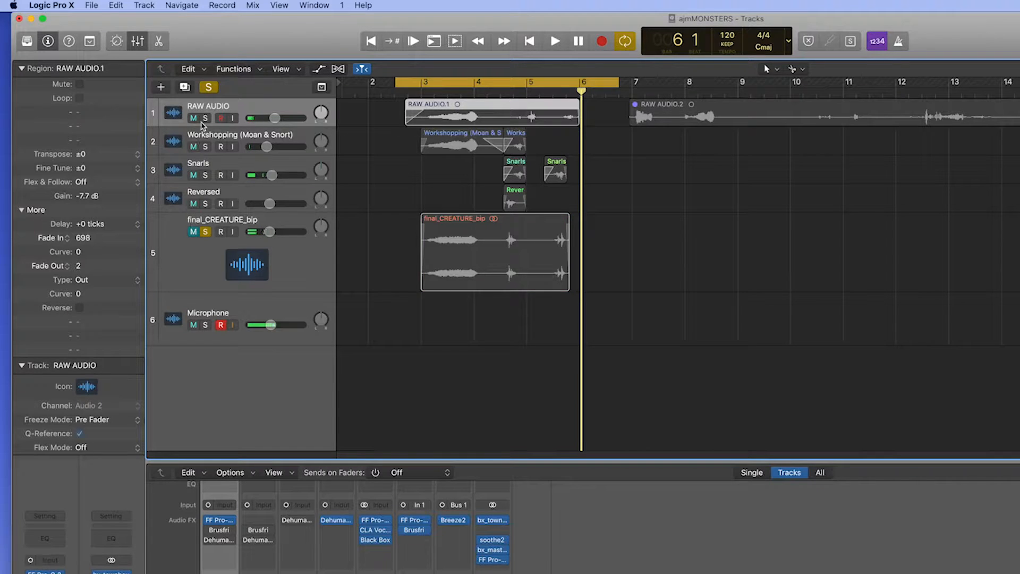
{"action": "left_click", "coordinate": [204, 120]}
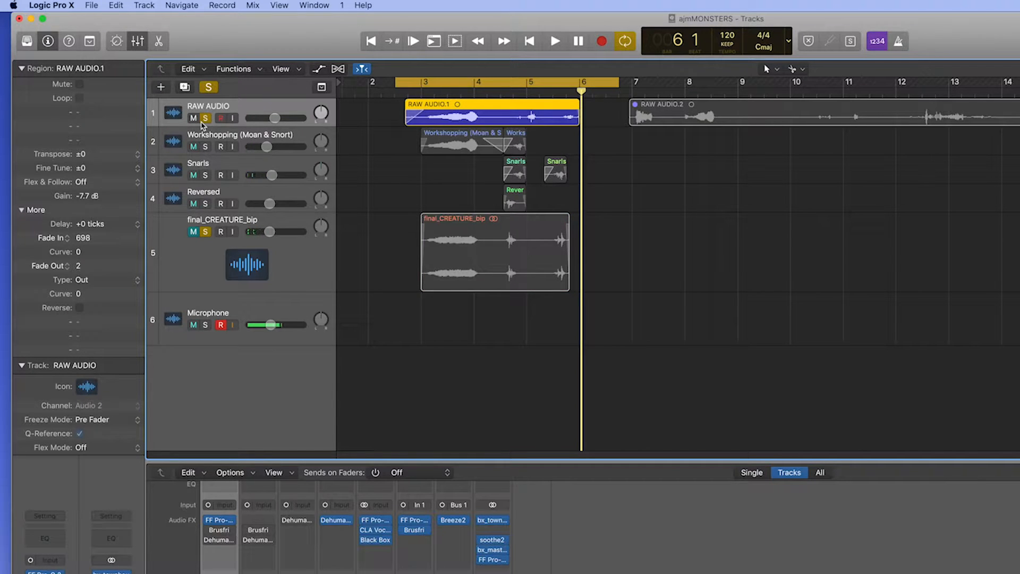
- During playback, raise the low-cut frequency of RAW AUDIO's first Pro-Q 3 equalizer to slightly above 50 Hz
{"action": "key", "text": "space"}
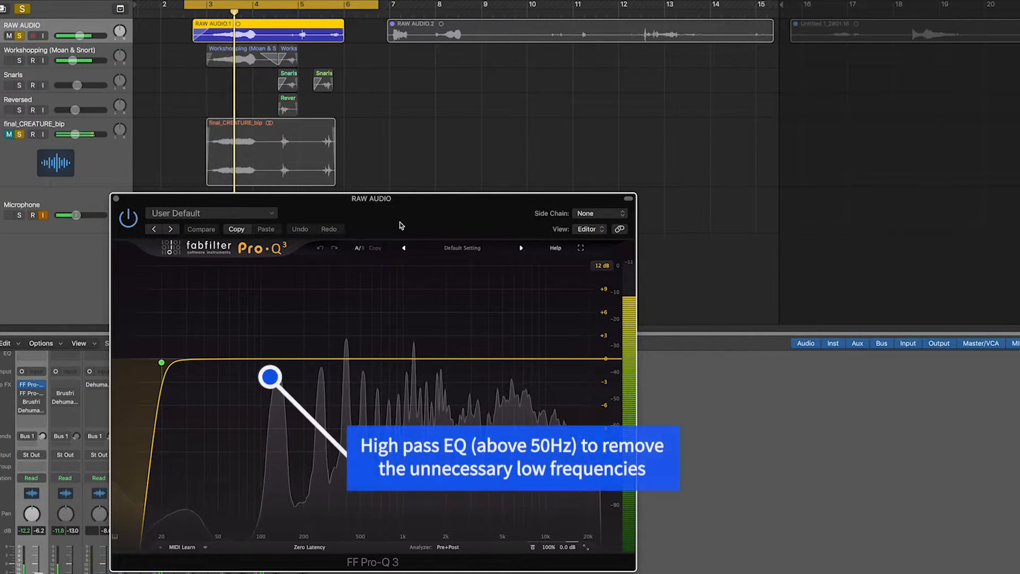
{"action": "left_click_drag", "start_coordinate": [162, 361], "coordinate": [234, 359]}
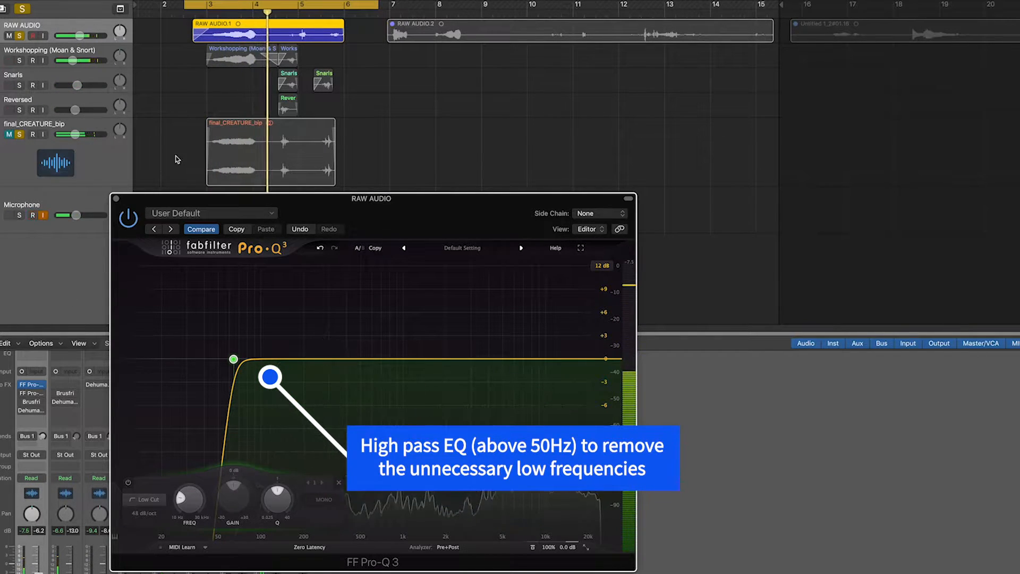
{"action": "key", "text": "space"}
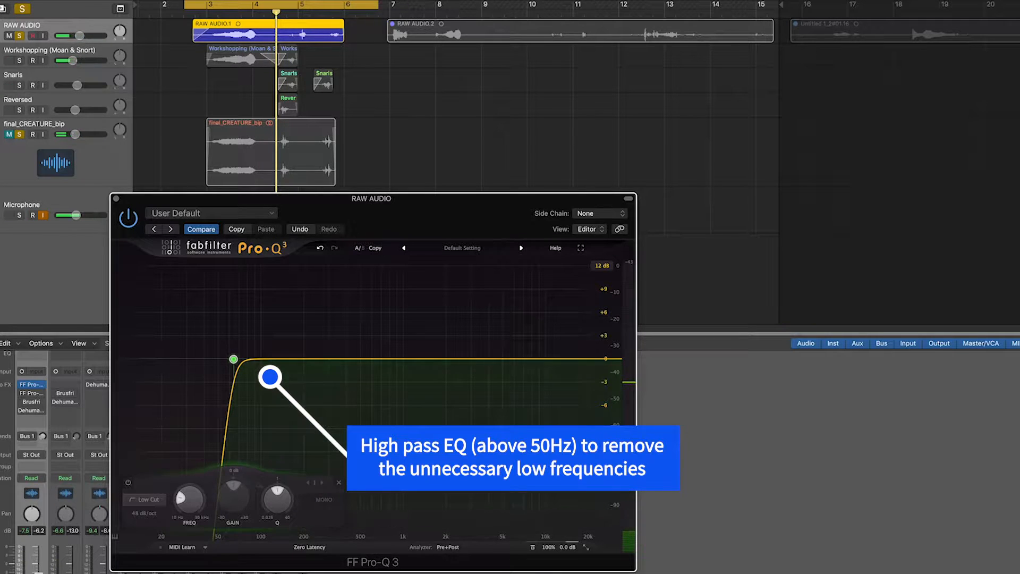
- Replace the open equalizer with RAW AUDIO's Vocal Lead 2 Pro-Q 3, set its 85 Hz low-cut slope to 36 dB/oct and audition it
{"action": "left_click", "coordinate": [22, 393]}
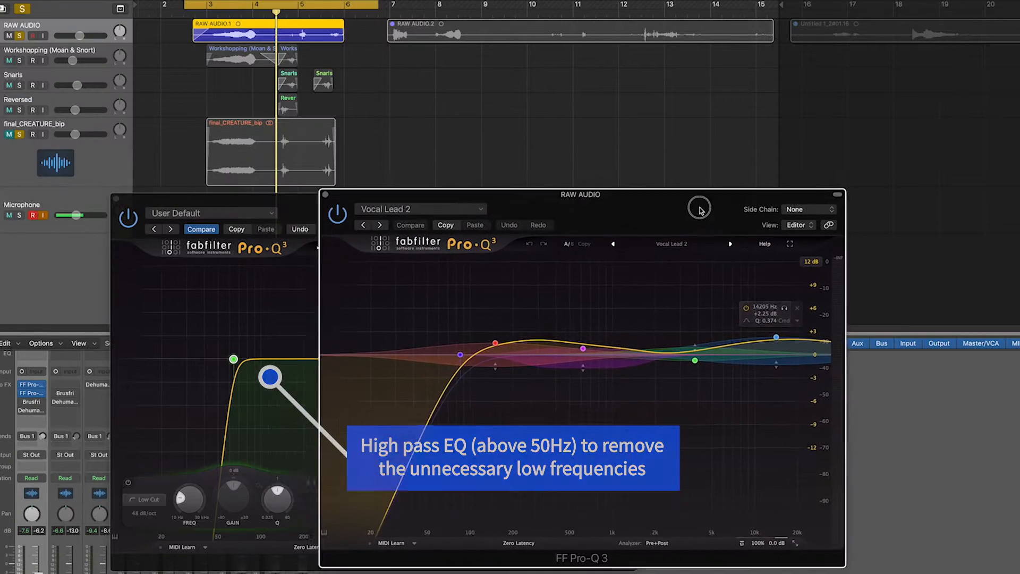
{"action": "left_click", "coordinate": [117, 201]}
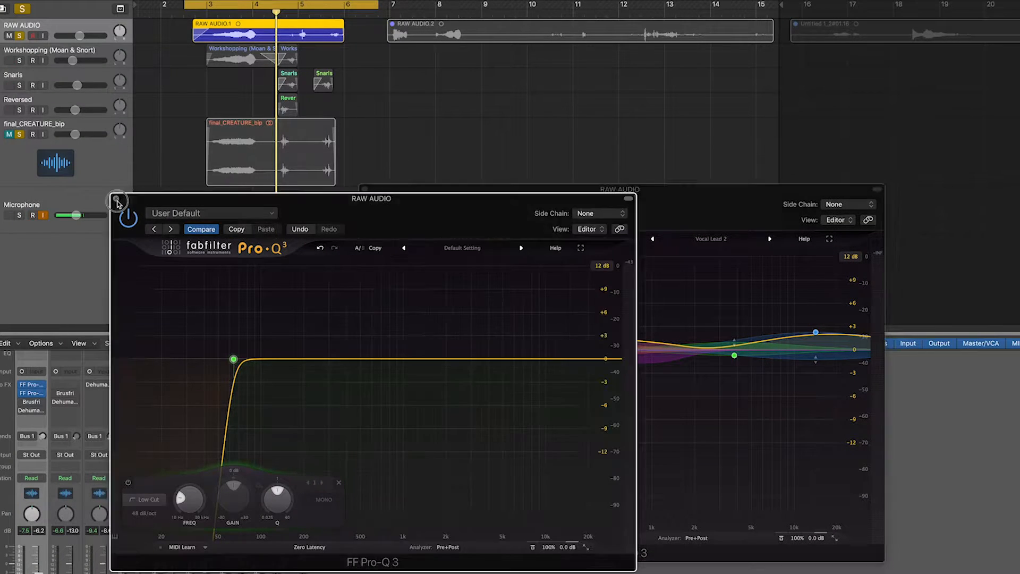
{"action": "left_click", "coordinate": [117, 200]}
{"action": "left_click_drag", "start_coordinate": [727, 199], "coordinate": [724, 232]}
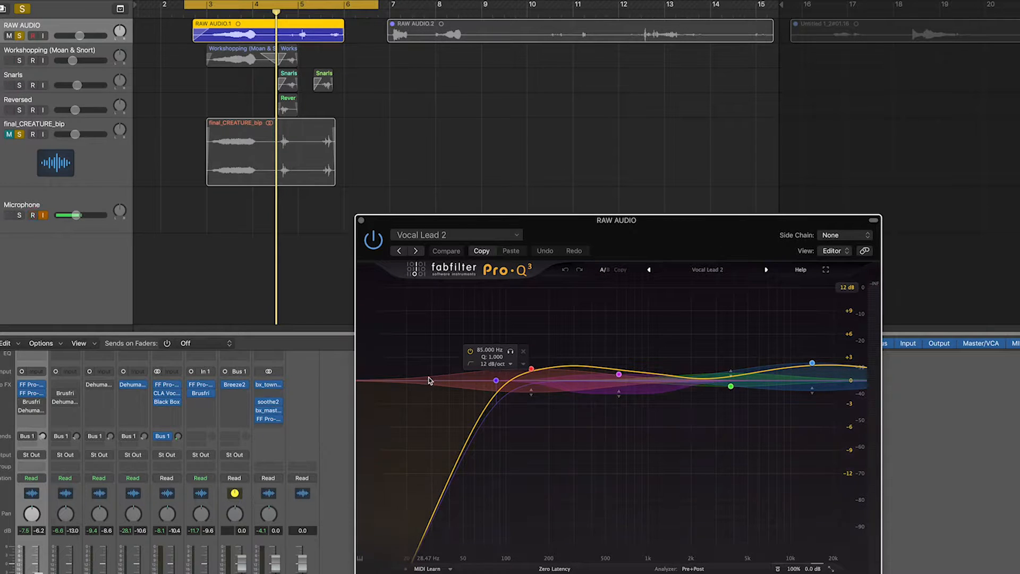
{"action": "left_click", "coordinate": [496, 365]}
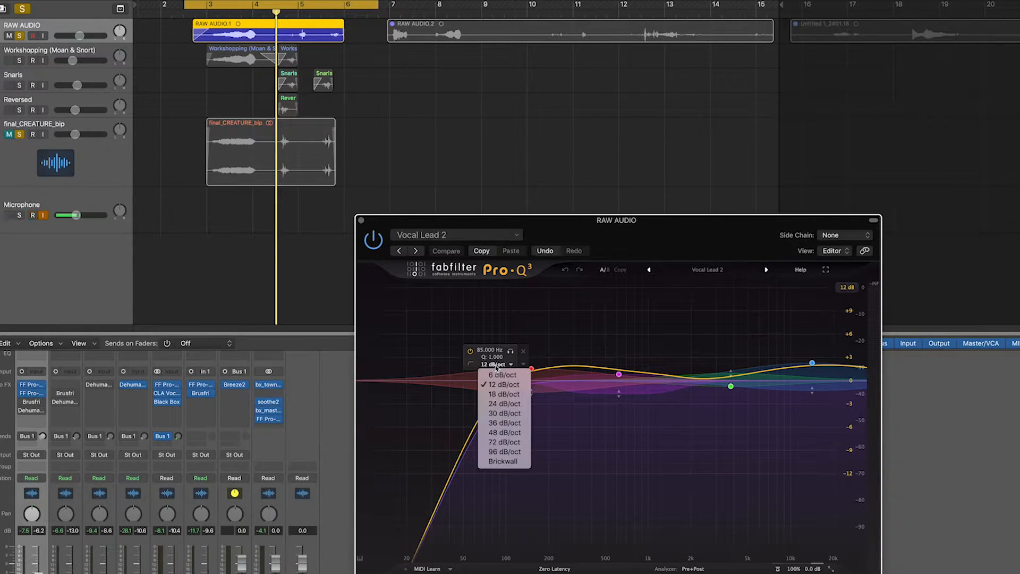
{"action": "left_click", "coordinate": [497, 423]}
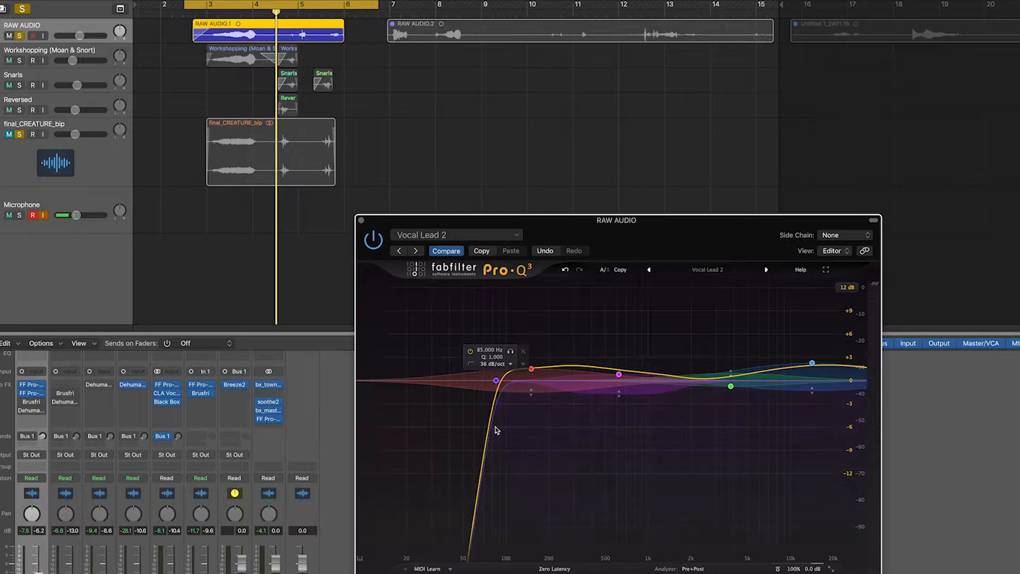
{"action": "key", "text": "space"}
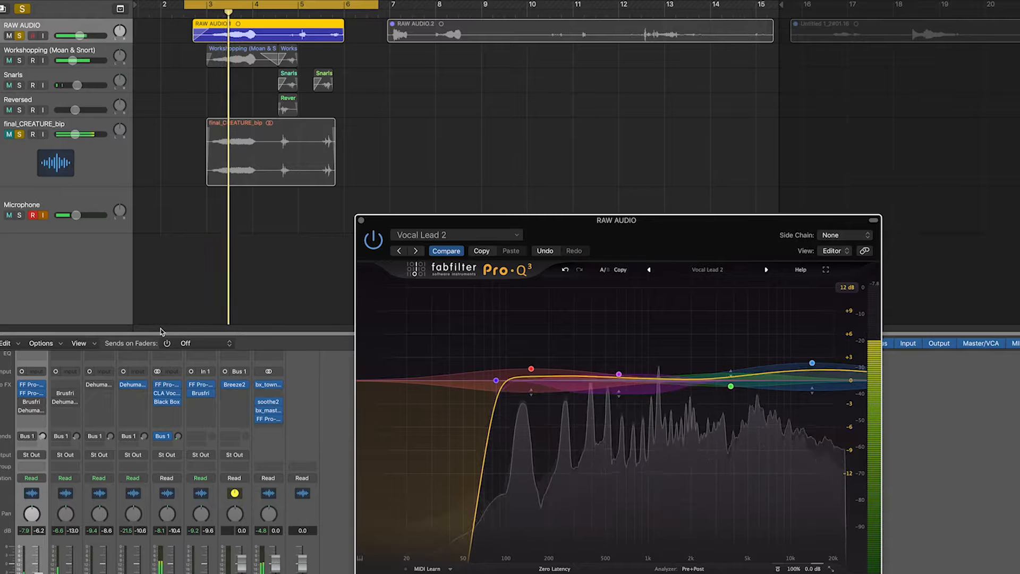
- Enable the Brusfri noise reduction on RAW AUDIO, show its window and close the Pro-Q 3 equalizer
{"action": "left_click", "coordinate": [22, 402]}
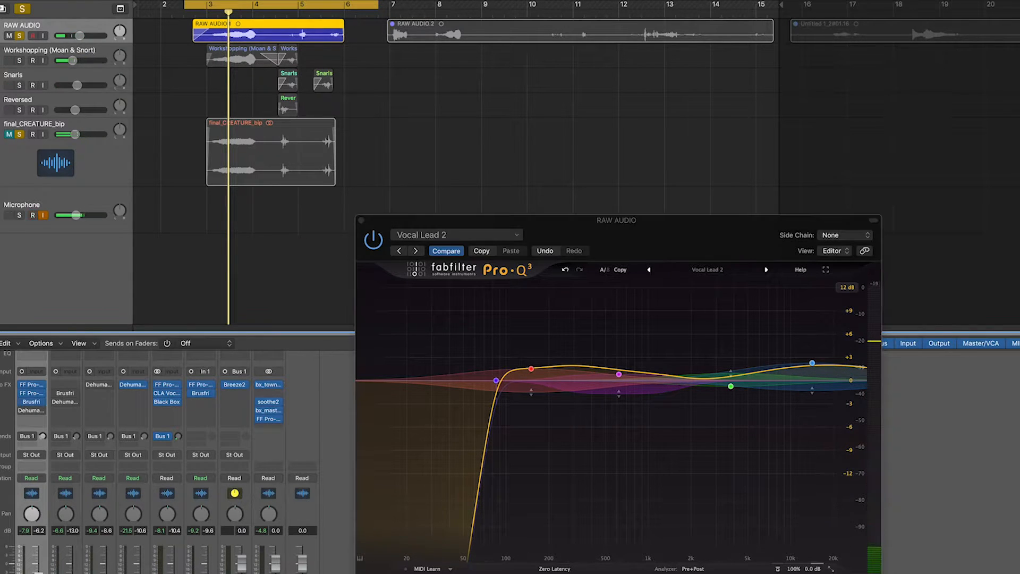
{"action": "left_click", "coordinate": [31, 402]}
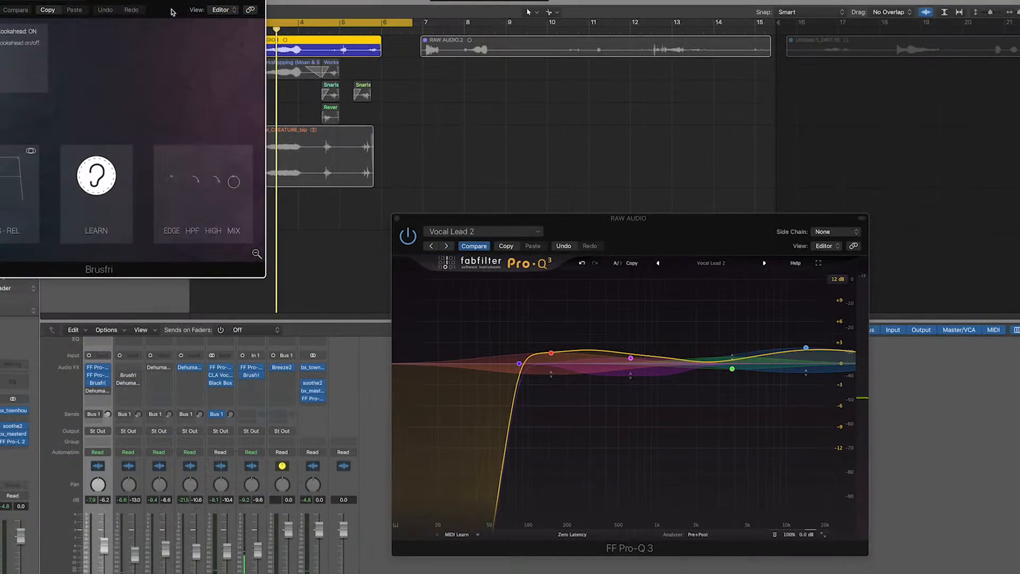
{"action": "left_click_drag", "start_coordinate": [172, 9], "coordinate": [587, 259]}
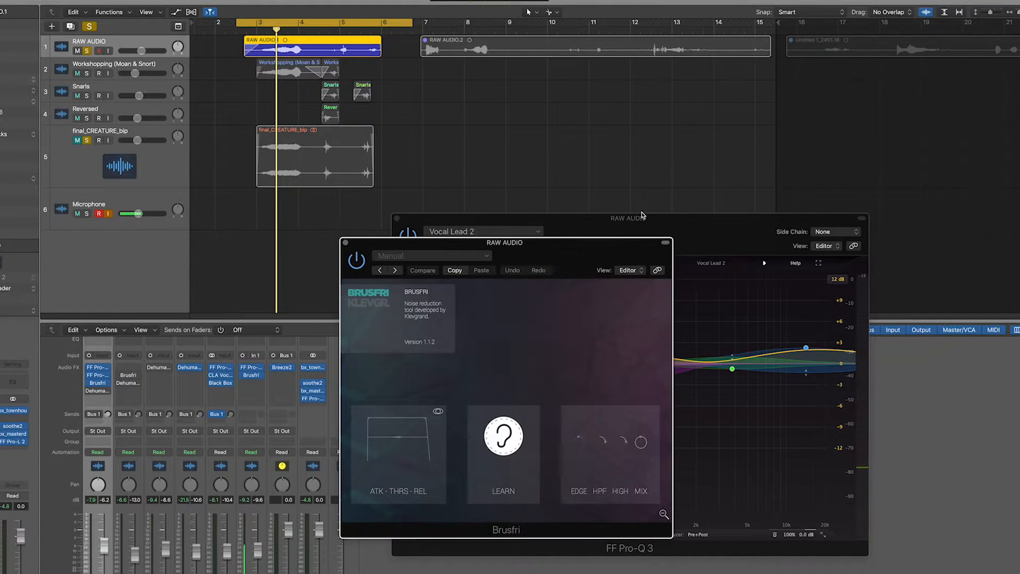
{"action": "left_click", "coordinate": [682, 223]}
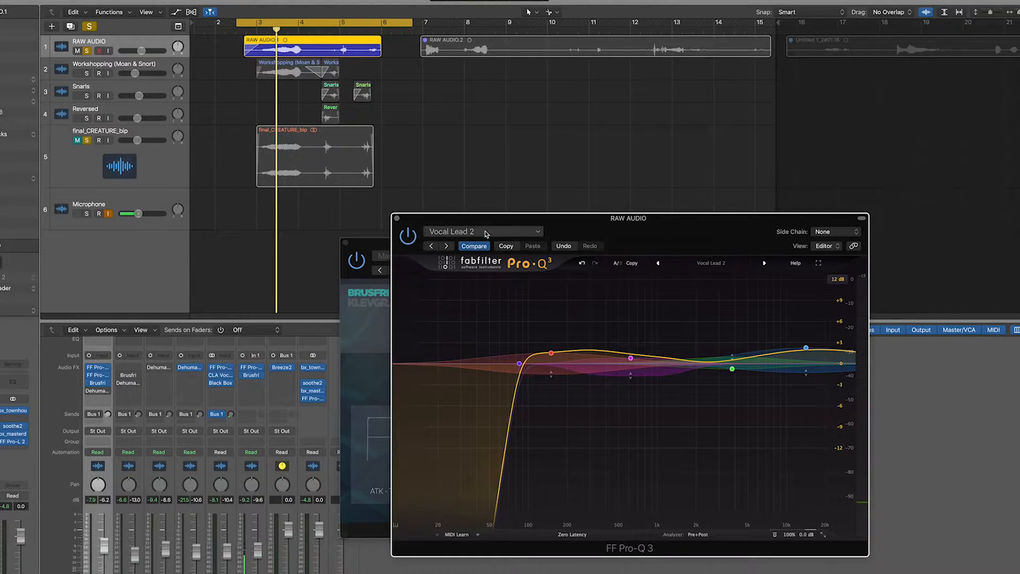
{"action": "left_click", "coordinate": [397, 219]}
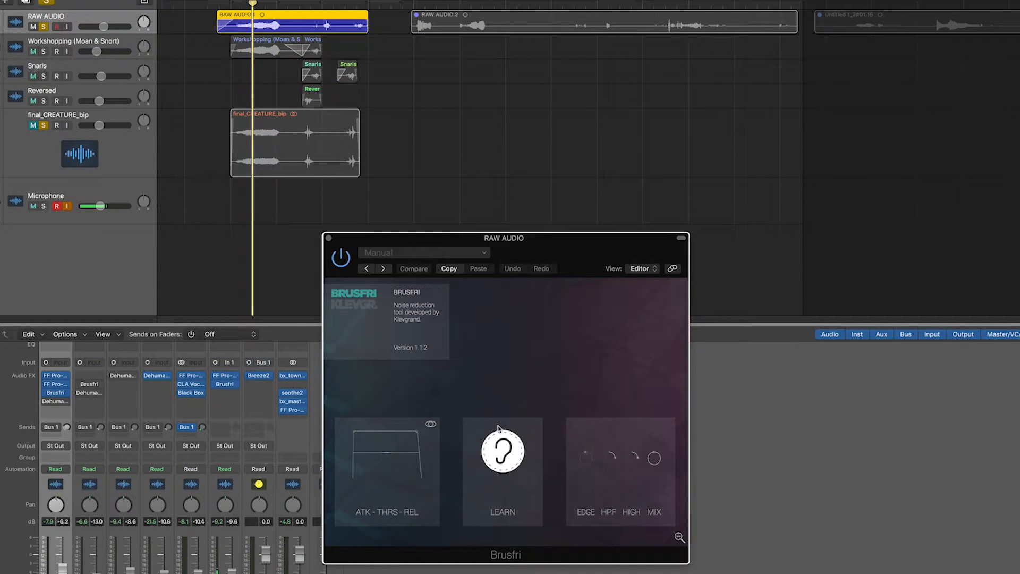
- Play RAW AUDIO and have Brusfri learn the background noise
{"action": "key", "text": "space"}
{"action": "left_click_drag", "start_coordinate": [505, 456], "coordinate": [507, 458]}
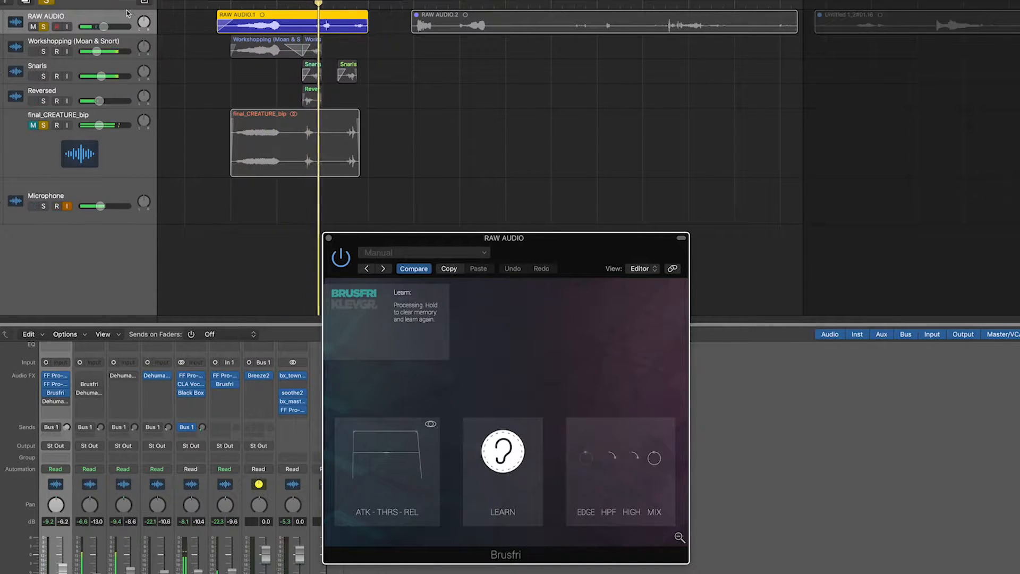
- Raise the RAW AUDIO track volume to -2.5 dB and lower Brusfri's dry/wet mix to about 86%
{"action": "left_click_drag", "start_coordinate": [105, 27], "coordinate": [123, 35]}
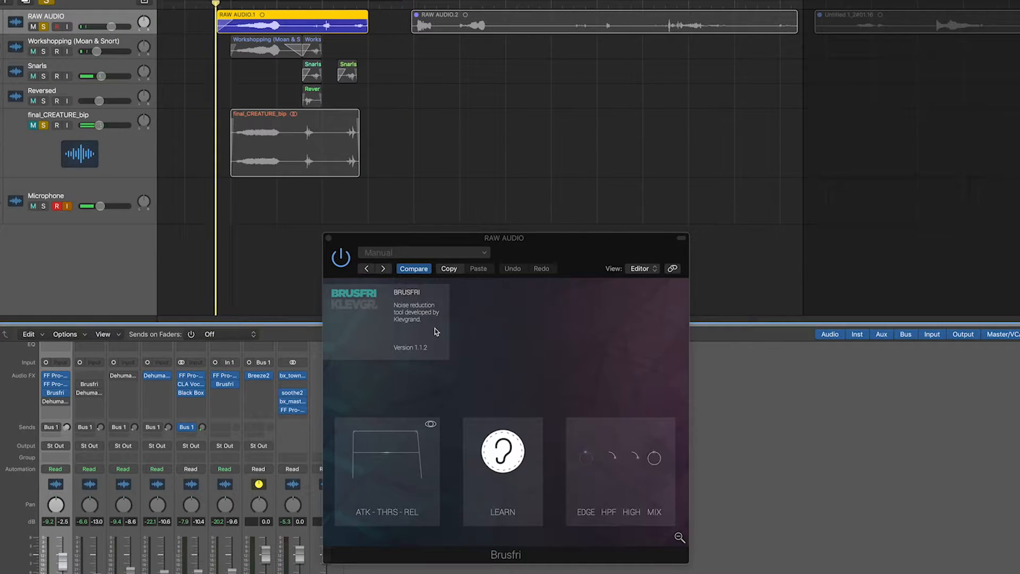
{"action": "left_click_drag", "start_coordinate": [654, 461], "coordinate": [657, 504]}
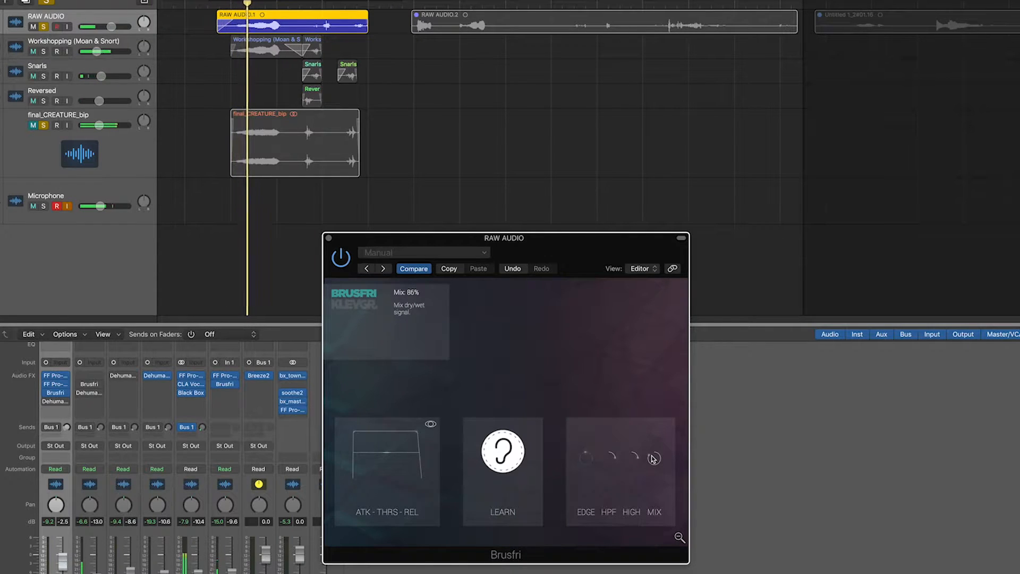
{"action": "left_click_drag", "start_coordinate": [653, 459], "coordinate": [654, 462]}
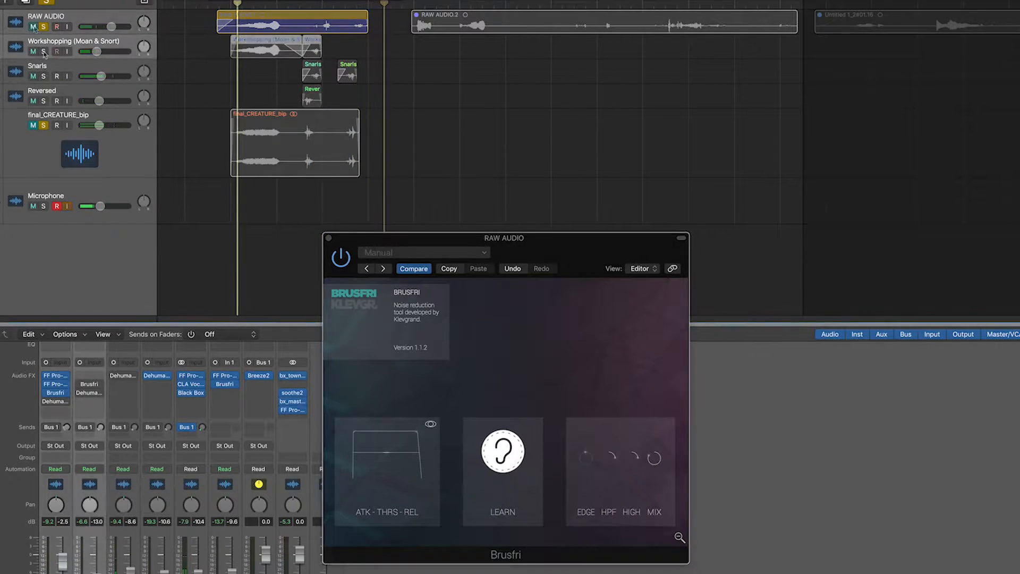
- Solo the Workshopping (Moan & Snort) track and shorten the playback cycle to its second region, ending at bar 5
{"action": "left_click", "coordinate": [43, 52]}
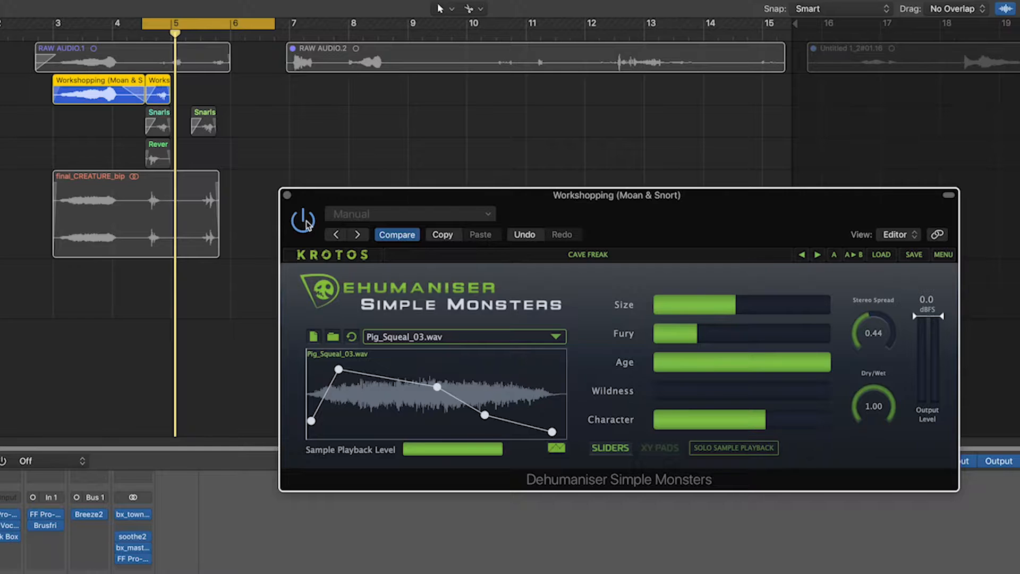
{"action": "key", "text": "space"}
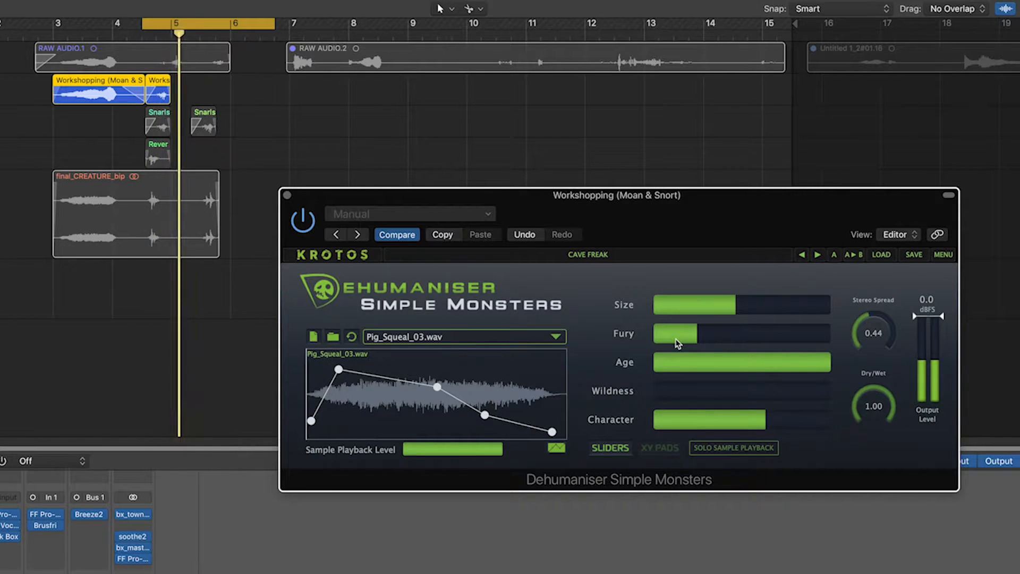
{"action": "key", "text": "space"}
{"action": "left_click_drag", "start_coordinate": [276, 28], "coordinate": [171, 31]}
{"action": "key", "text": "space"}
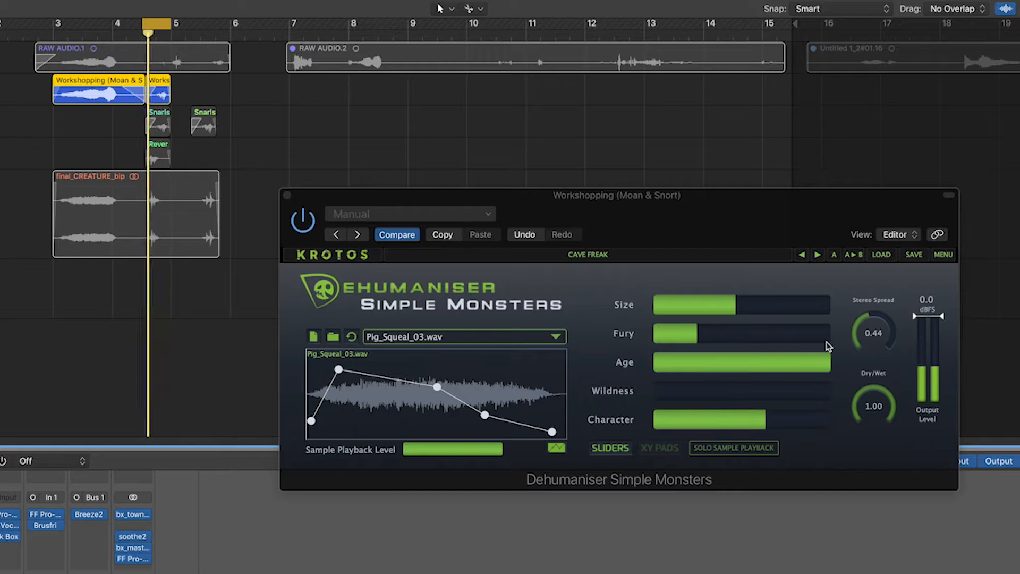
- Adjust Dehumaniser's Size to about two thirds, Fury to about a fifth and Age to about 90% while the snort loops
{"action": "left_click", "coordinate": [742, 313]}
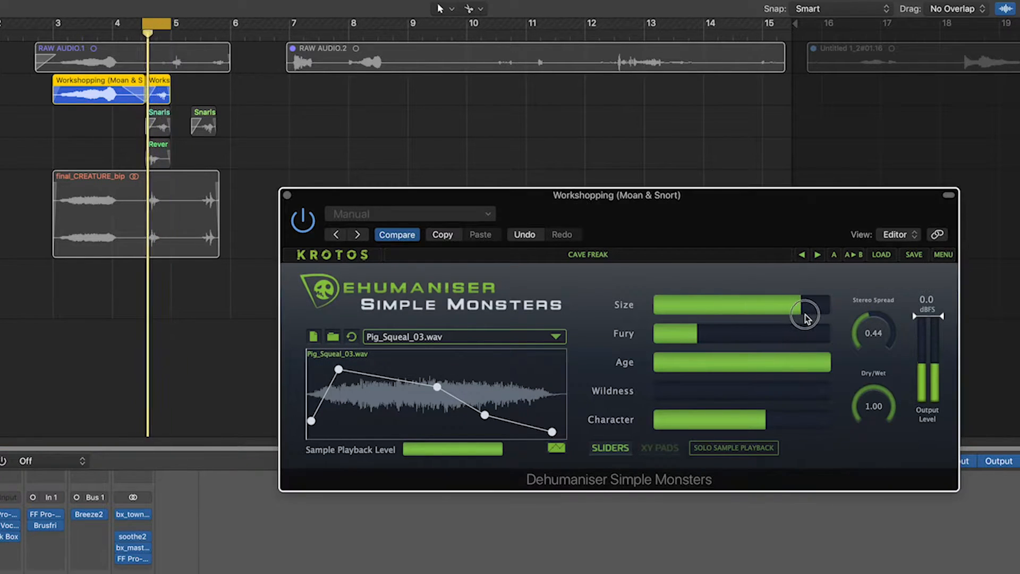
{"action": "left_click_drag", "start_coordinate": [825, 319], "coordinate": [674, 322]}
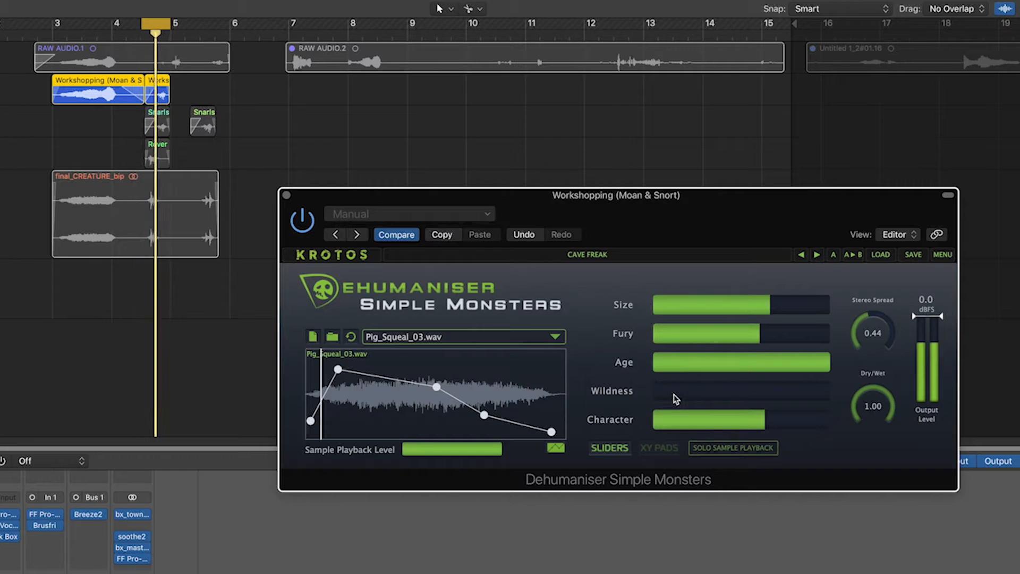
{"action": "left_click_drag", "start_coordinate": [824, 372], "coordinate": [740, 377]}
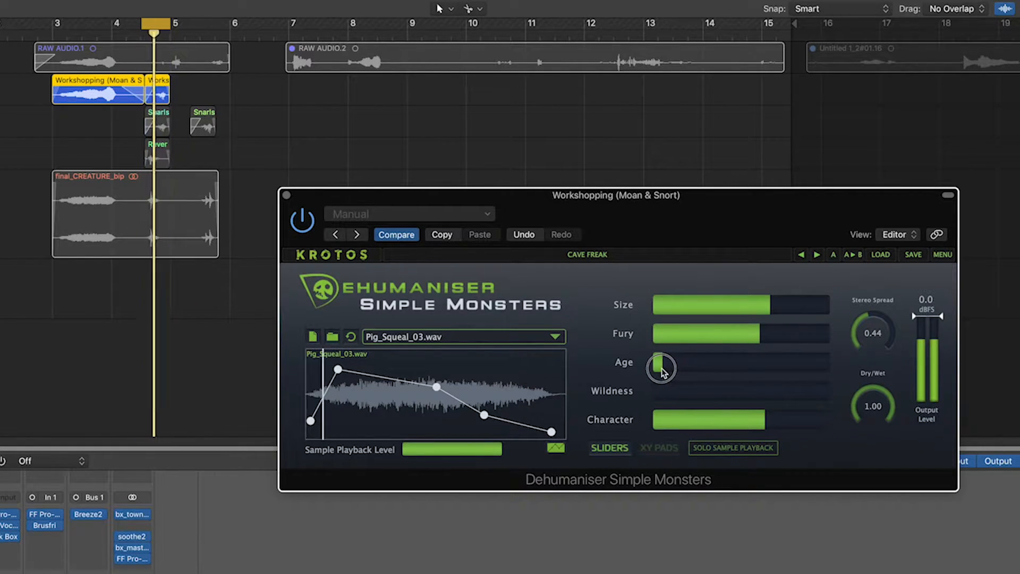
{"action": "left_click_drag", "start_coordinate": [696, 377], "coordinate": [806, 386]}
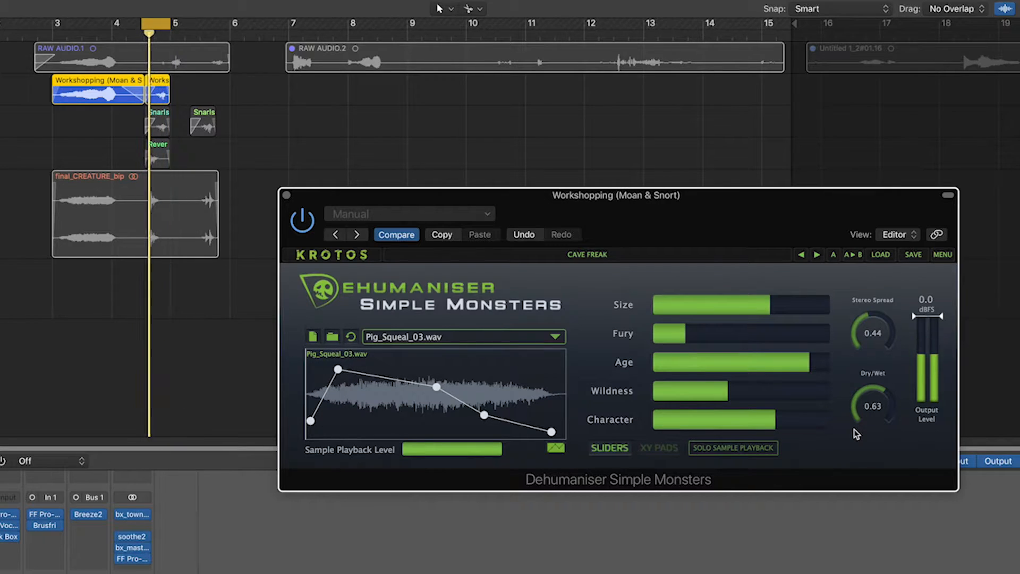
- Reduce Dehumaniser's Wildness to zero and set Character to slightly over half, stopping playback
{"action": "left_click_drag", "start_coordinate": [752, 430], "coordinate": [609, 395]}
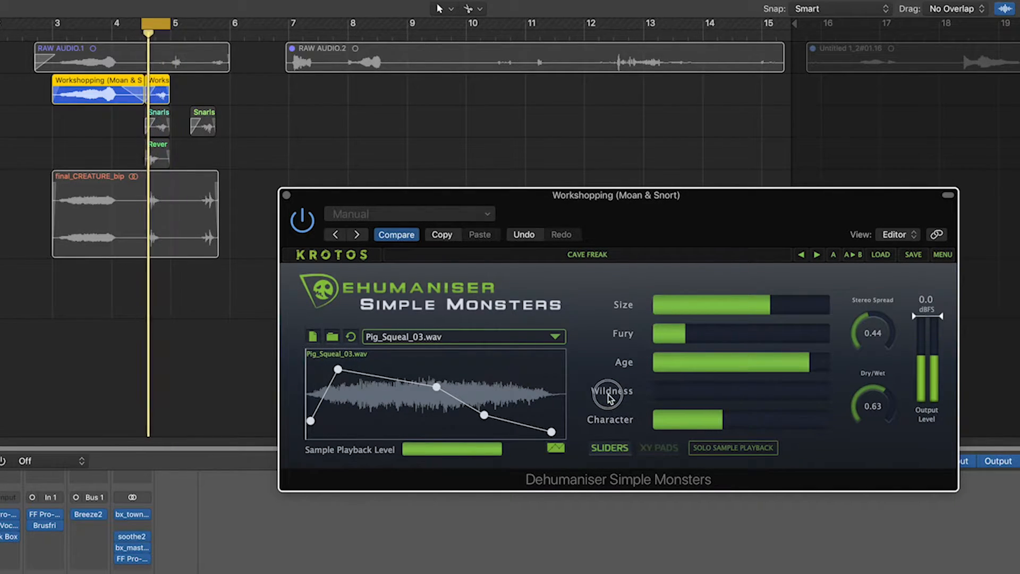
{"action": "left_click_drag", "start_coordinate": [720, 420], "coordinate": [750, 423]}
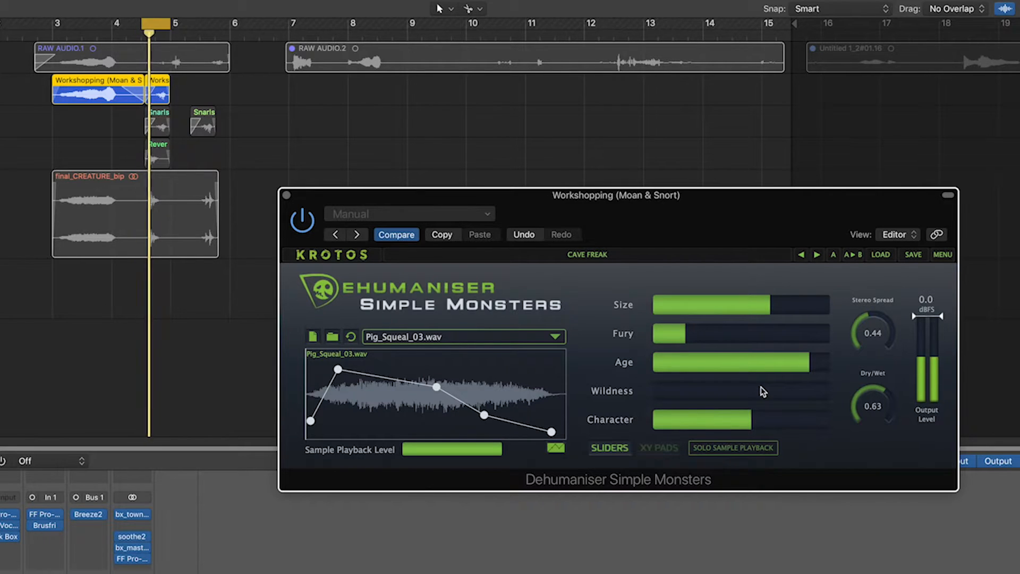
{"action": "key", "text": "space"}
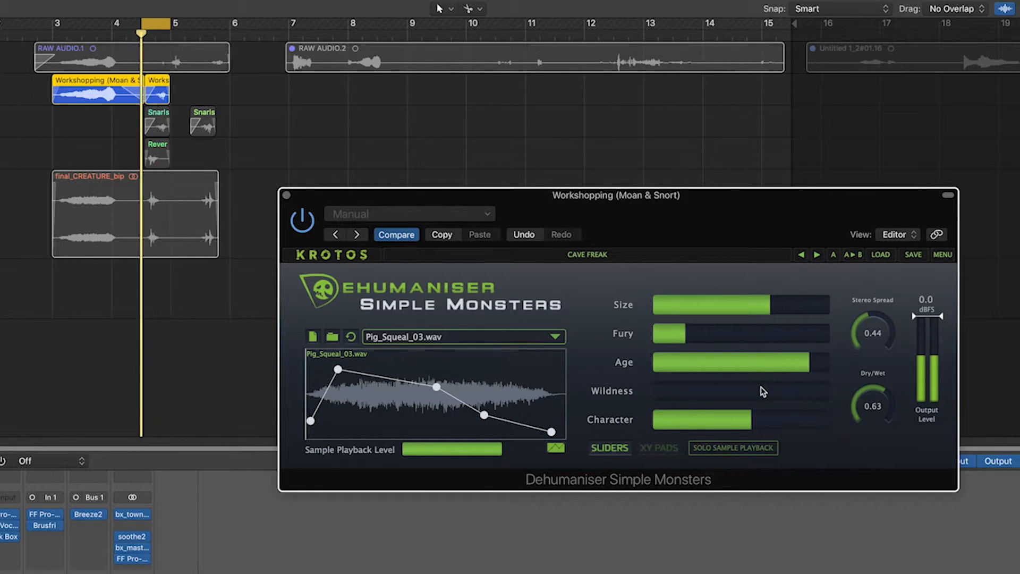
- Lower Dehumaniser's Age to about three quarters and Size to slightly over half, and set Dry/Wet to 0.50 while auditioning
{"action": "left_click_drag", "start_coordinate": [811, 362], "coordinate": [789, 365]}
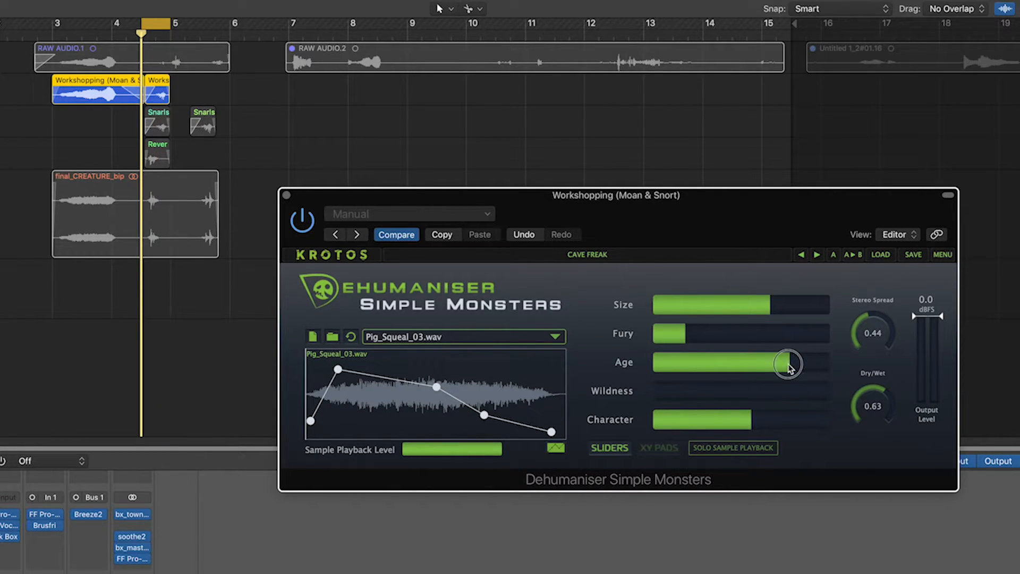
{"action": "left_click_drag", "start_coordinate": [771, 305], "coordinate": [753, 305]}
{"action": "key", "text": "space"}
{"action": "left_click_drag", "start_coordinate": [863, 405], "coordinate": [863, 411]}
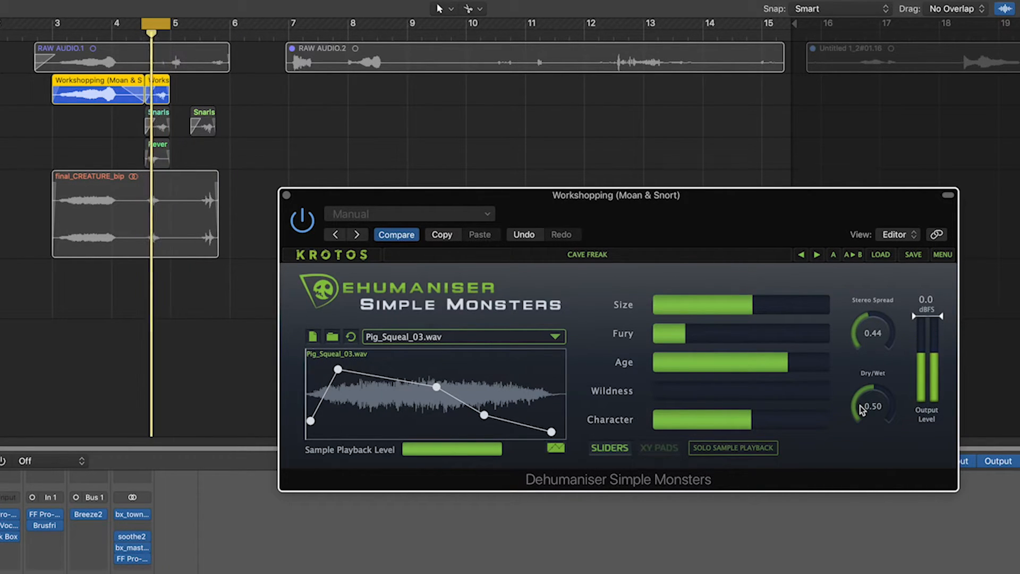
{"action": "key", "text": "space"}
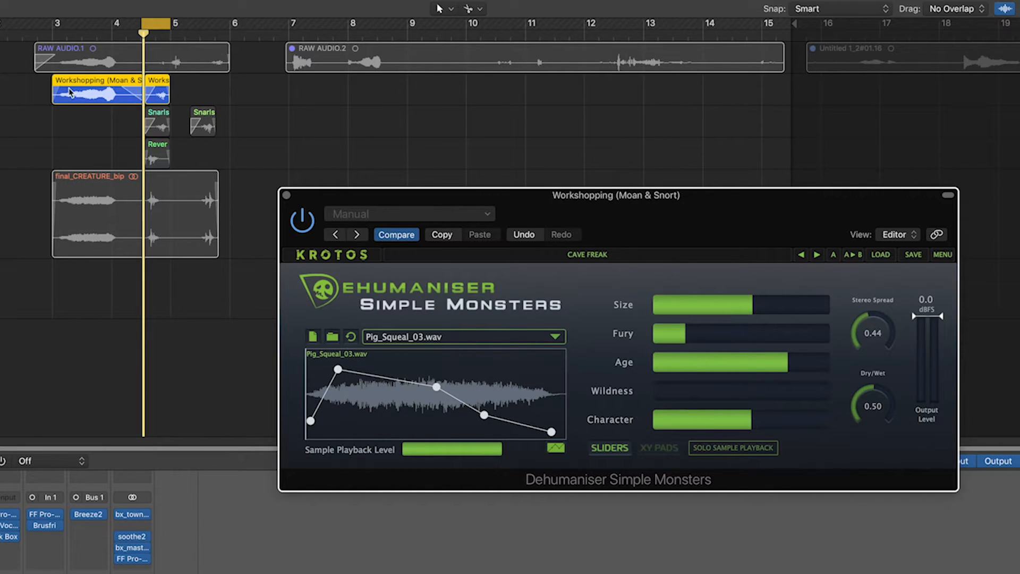
- Solo the Snarls track with its Dehumaniser open and audition both snarl regions, extending the playback cycle just past bar 6
{"action": "left_click", "coordinate": [157, 121]}
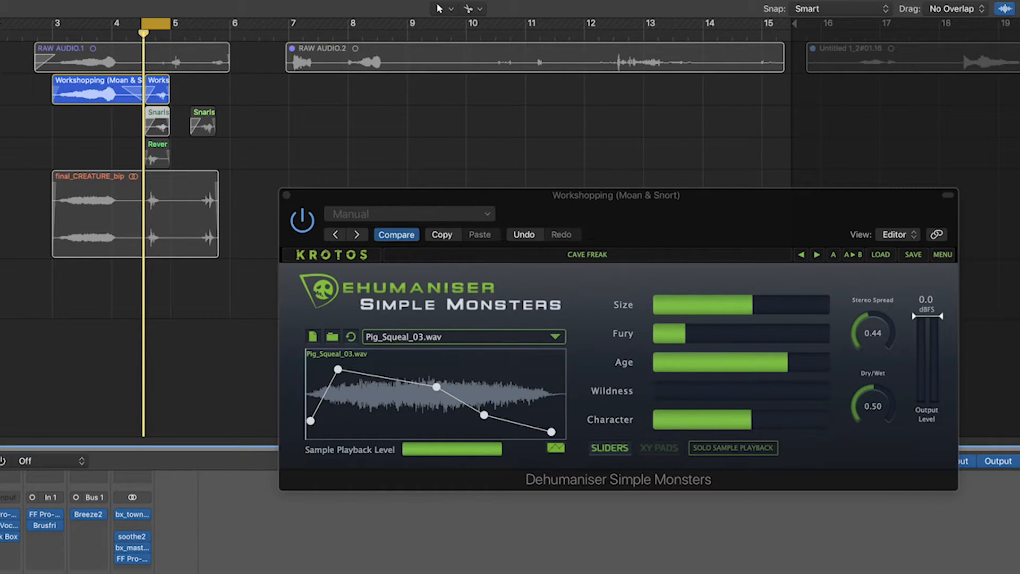
{"action": "key", "text": "s"}
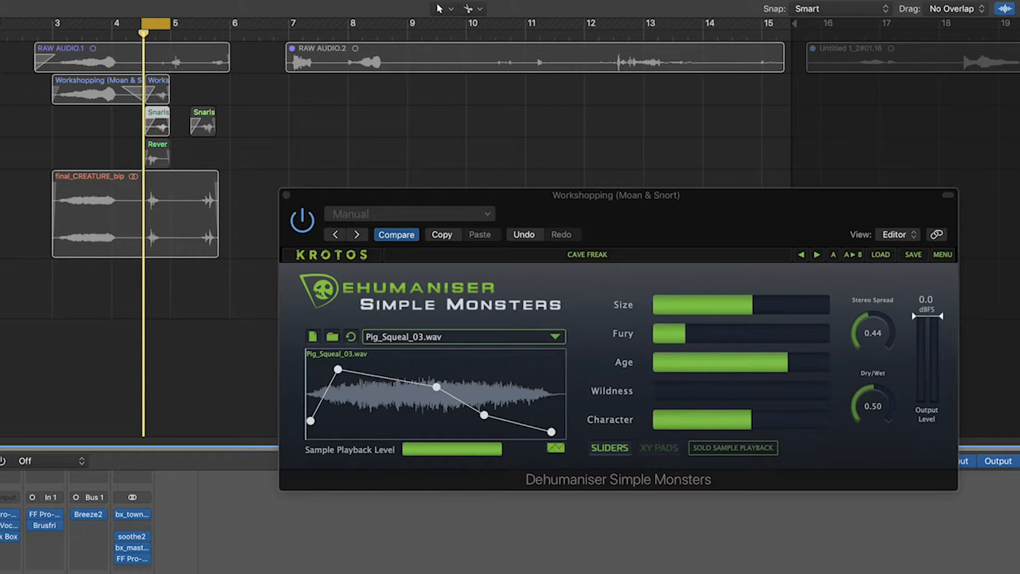
{"action": "left_click", "coordinate": [286, 195]}
{"action": "left_click_drag", "start_coordinate": [689, 319], "coordinate": [827, 217]}
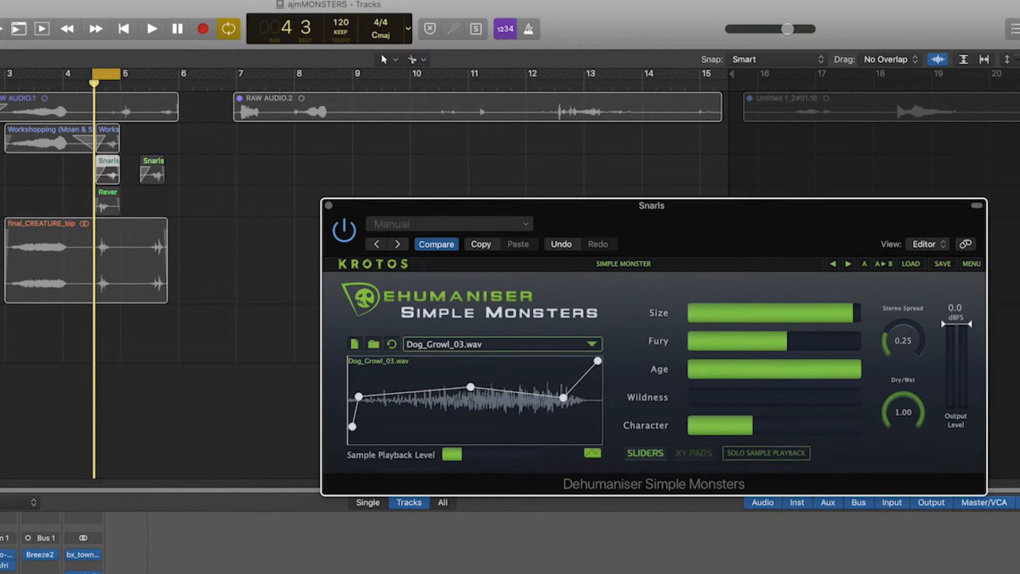
{"action": "key", "text": "s"}
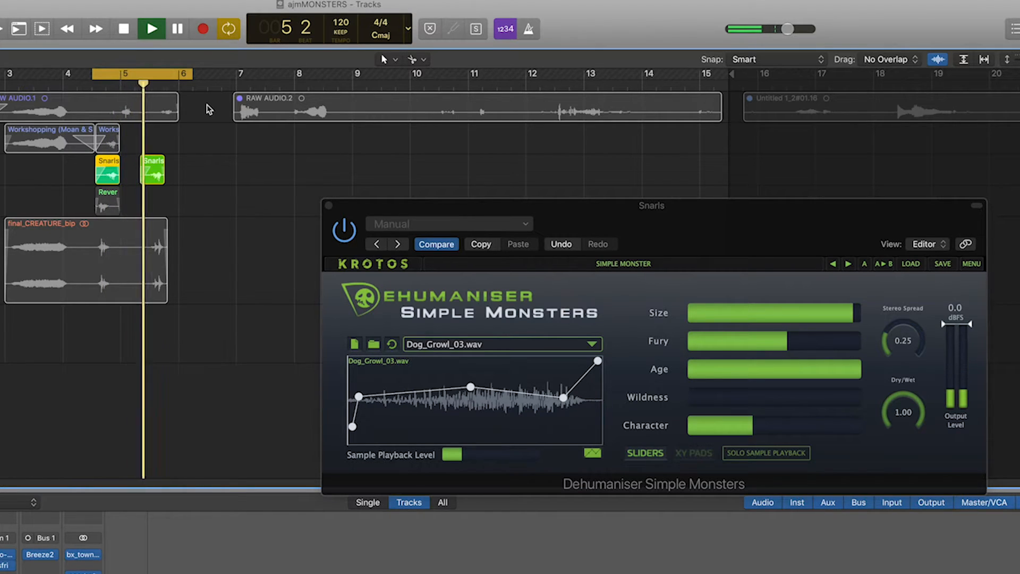
{"action": "key", "text": "space"}
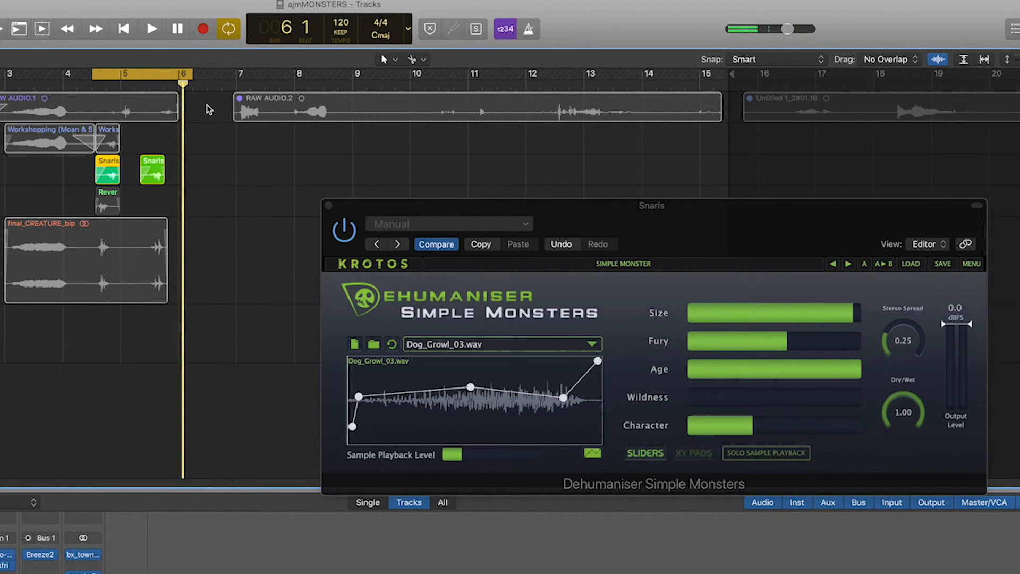
- Close the Snarls track's Dehumaniser, clear all solos and solo only the Reversed track
{"action": "left_click", "coordinate": [107, 201]}
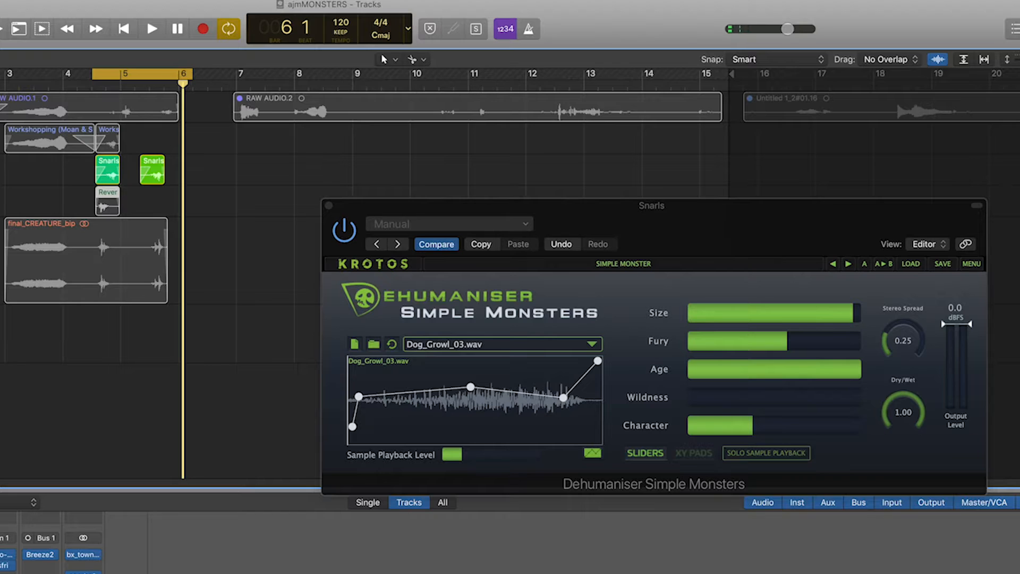
{"action": "left_click", "coordinate": [329, 206]}
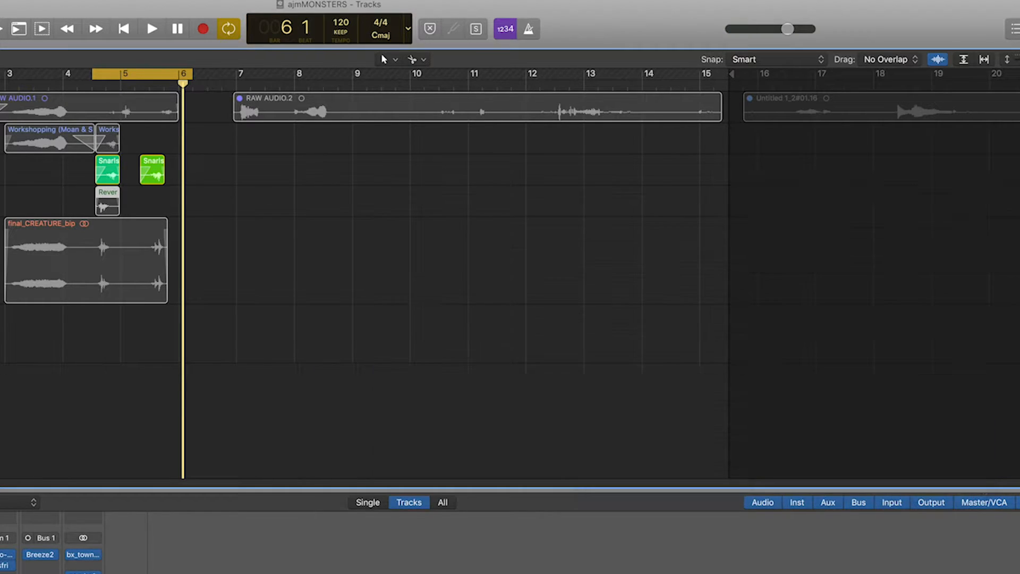
{"action": "key", "text": "s"}
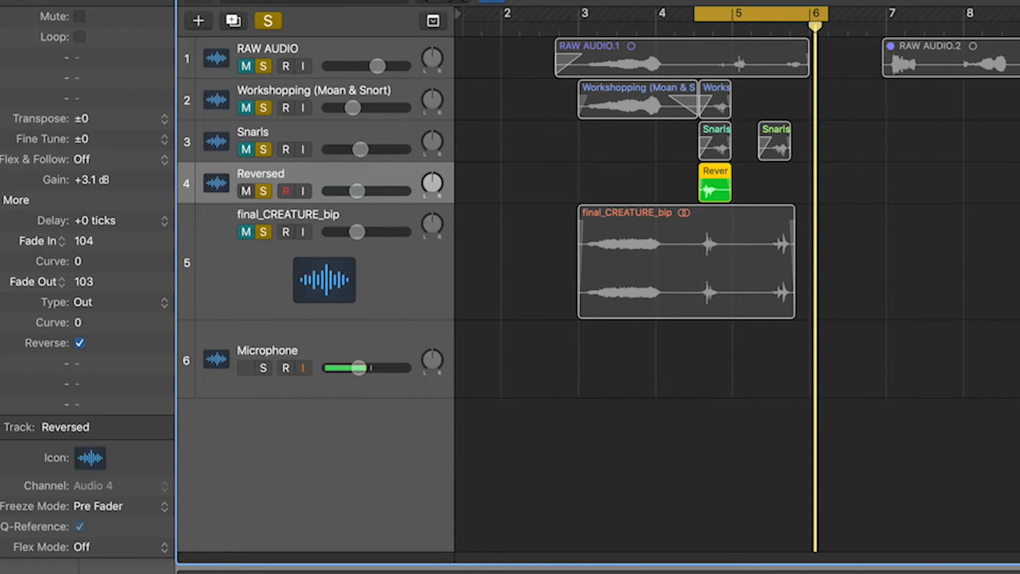
{"action": "left_click", "coordinate": [269, 21]}
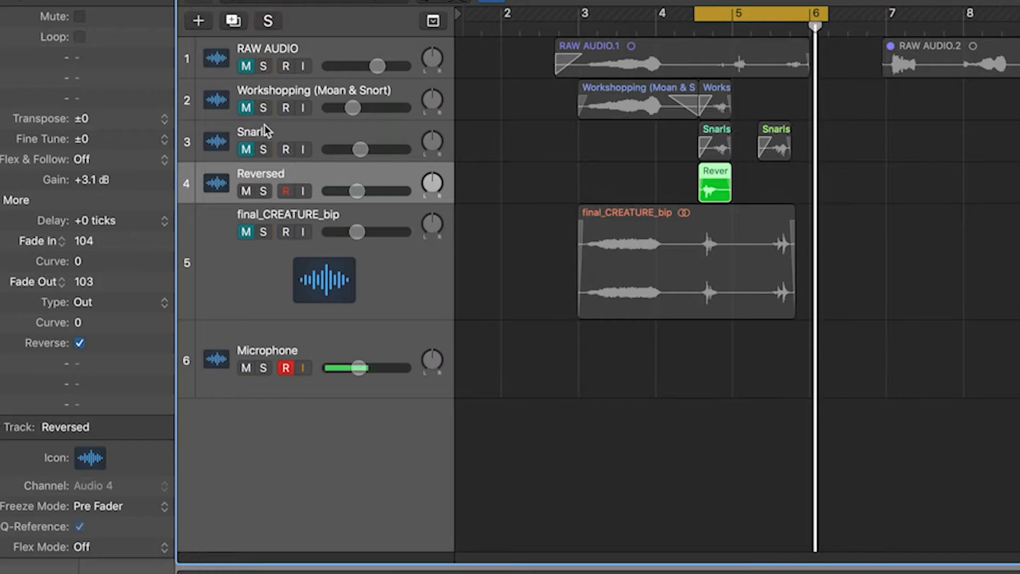
{"action": "left_click", "coordinate": [263, 191]}
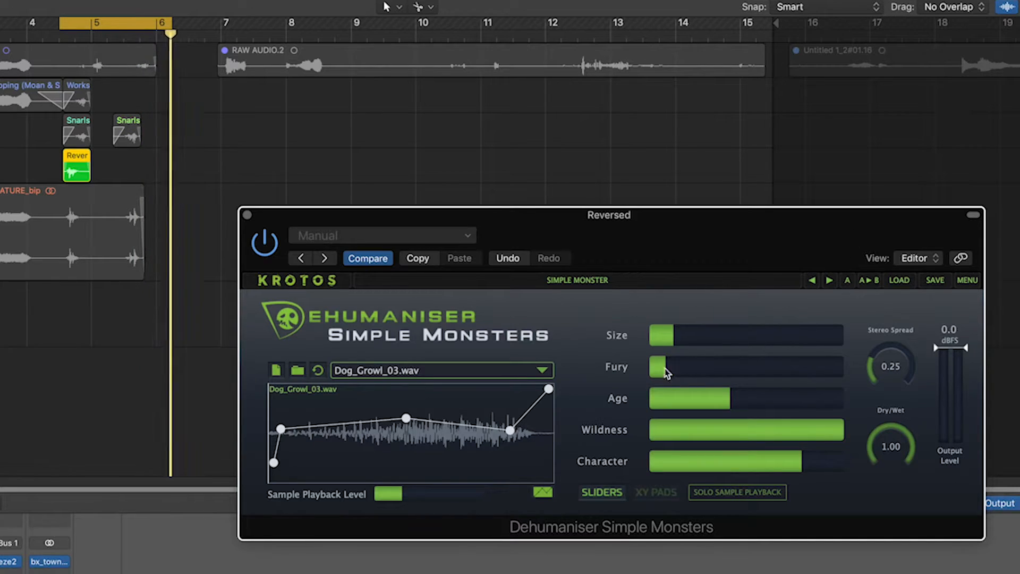
- Shorten the playback cycle to just past bar 5 and reshape the Dog_Growl_03 envelope with a mid dip, later peak and lowered end
{"action": "left_click_drag", "start_coordinate": [170, 26], "coordinate": [98, 23]}
{"action": "left_click_drag", "start_coordinate": [404, 425], "coordinate": [401, 451]}
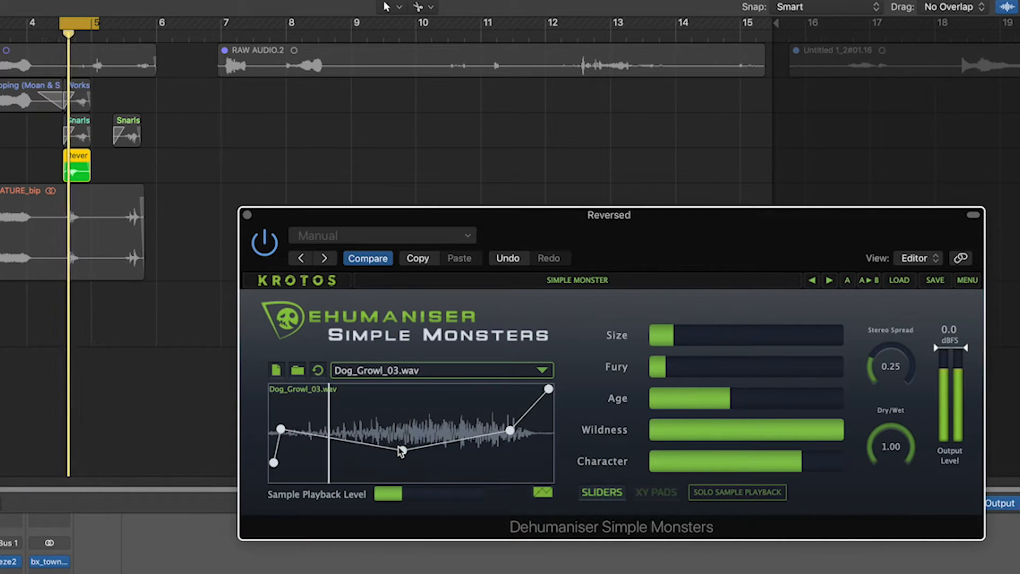
{"action": "left_click_drag", "start_coordinate": [512, 432], "coordinate": [453, 418]}
{"action": "left_click_drag", "start_coordinate": [548, 390], "coordinate": [537, 444]}
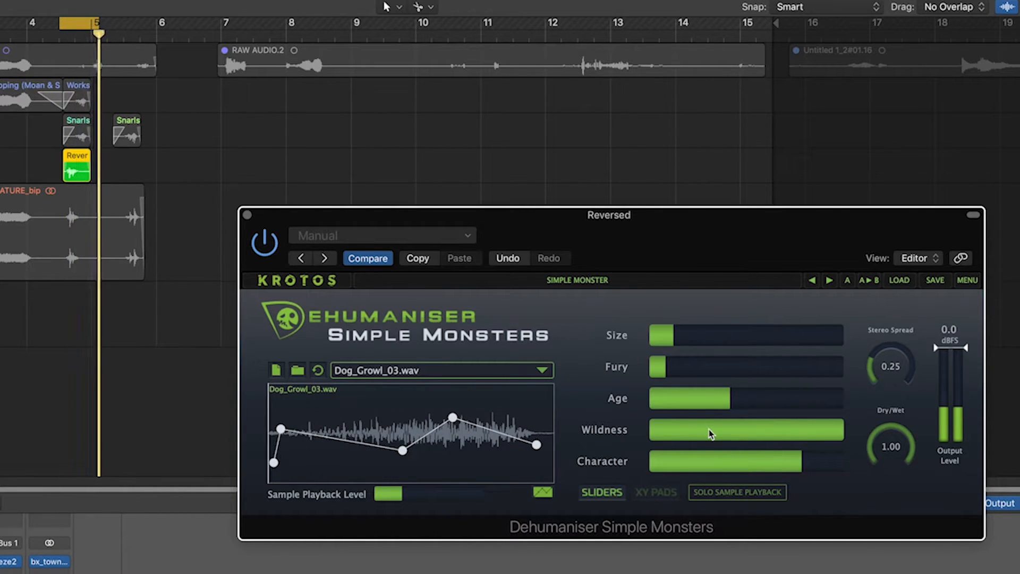
- Raise the Dog_Growl_03 envelope's early point and lift its two middle points into a high plateau before the final drop
{"action": "mouse_move", "coordinate": [286, 432]}
{"action": "left_mouse_down"}
{"action": "mouse_move", "coordinate": [332, 438]}
{"action": "mouse_move", "coordinate": [353, 410]}
{"action": "mouse_move", "coordinate": [276, 410]}
{"action": "mouse_move", "coordinate": [298, 417]}
{"action": "left_mouse_up"}
{"action": "left_click_drag", "start_coordinate": [403, 453], "coordinate": [368, 449]}
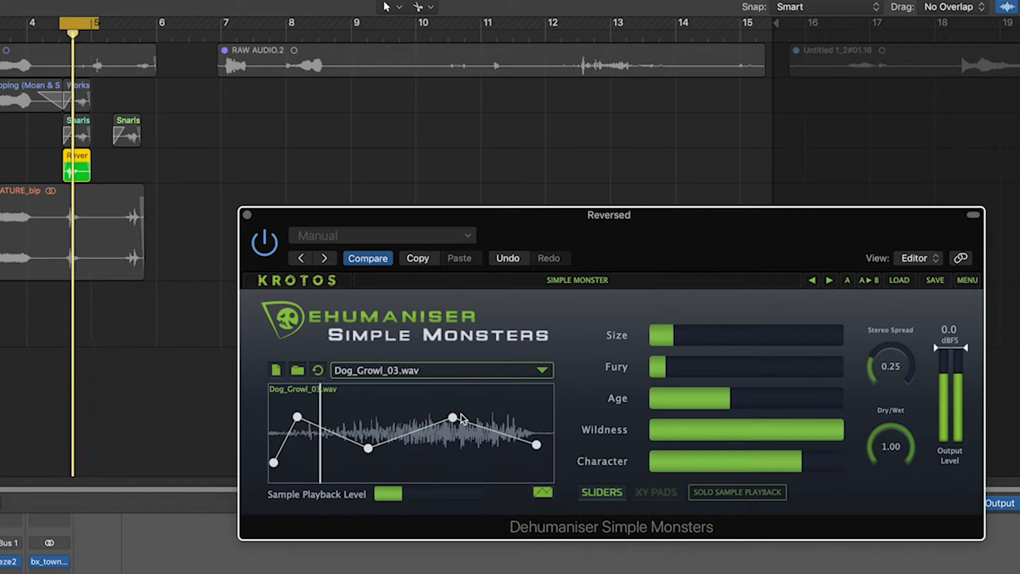
{"action": "left_click_drag", "start_coordinate": [451, 416], "coordinate": [451, 408]}
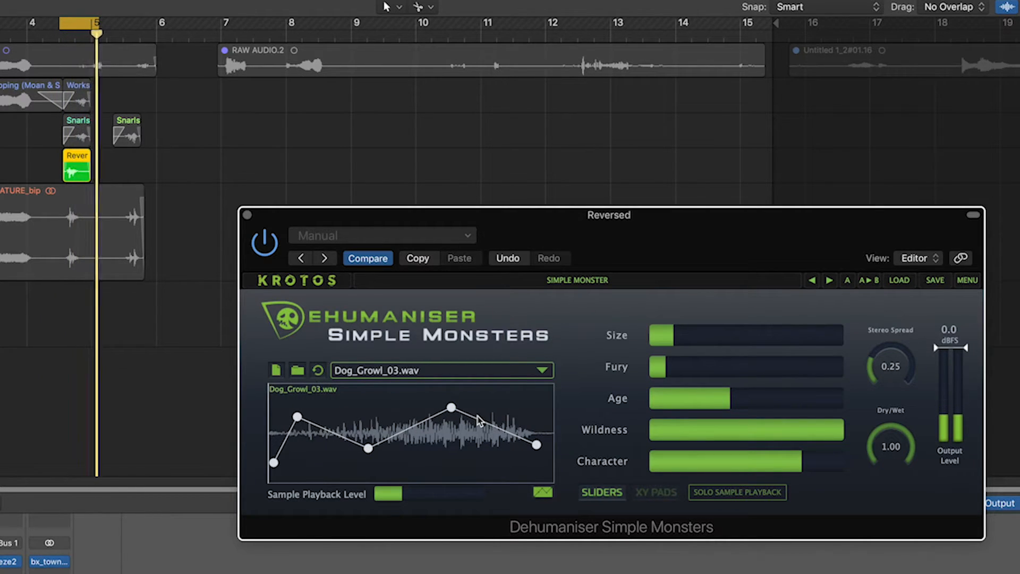
{"action": "left_click_drag", "start_coordinate": [369, 448], "coordinate": [509, 393]}
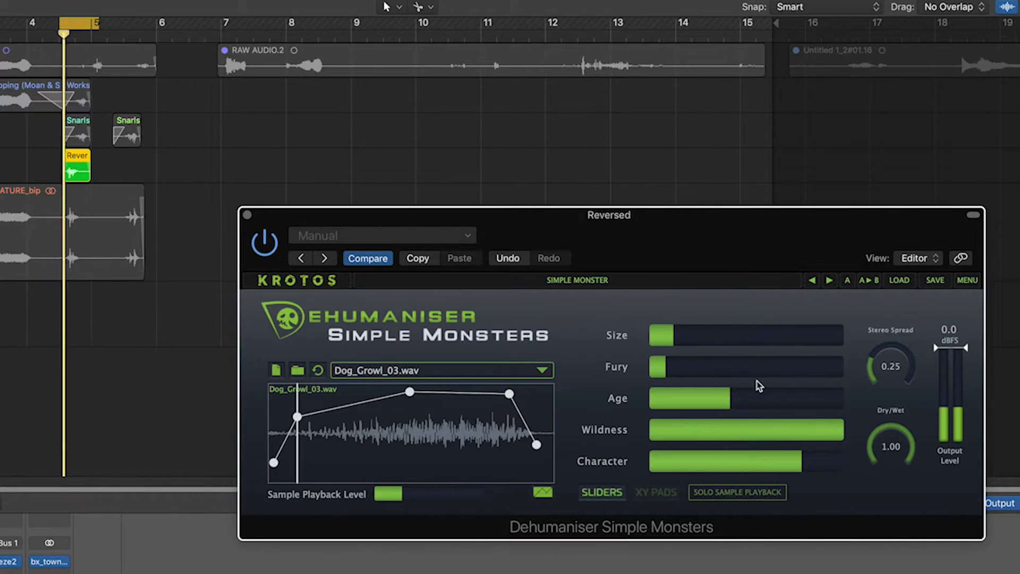
- Raise Dehumaniser's Age on the Reversed track to about two thirds and close the plug-in
{"action": "left_click_drag", "start_coordinate": [715, 407], "coordinate": [776, 401]}
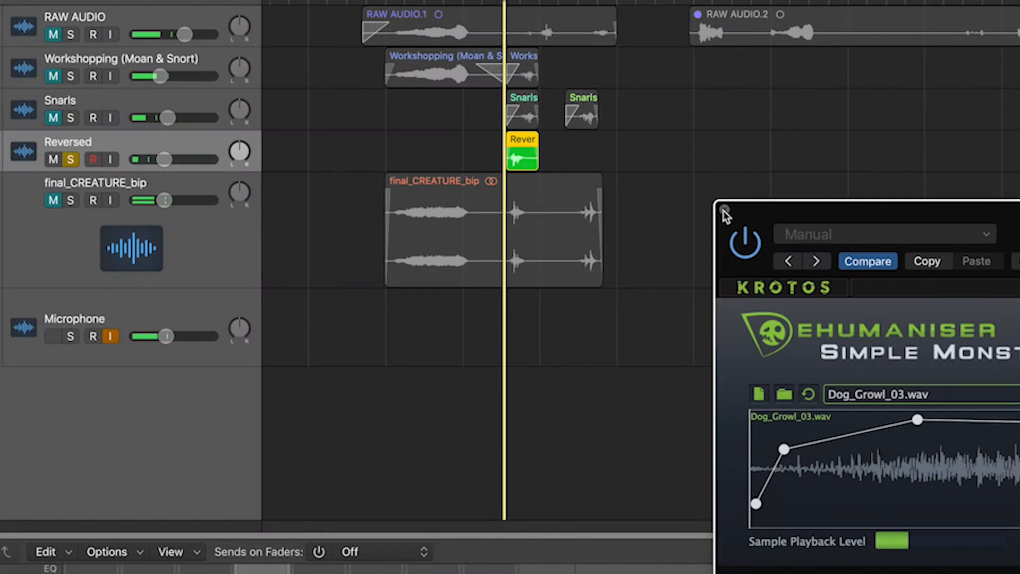
{"action": "left_click", "coordinate": [246, 214]}
{"action": "left_click", "coordinate": [241, 204]}
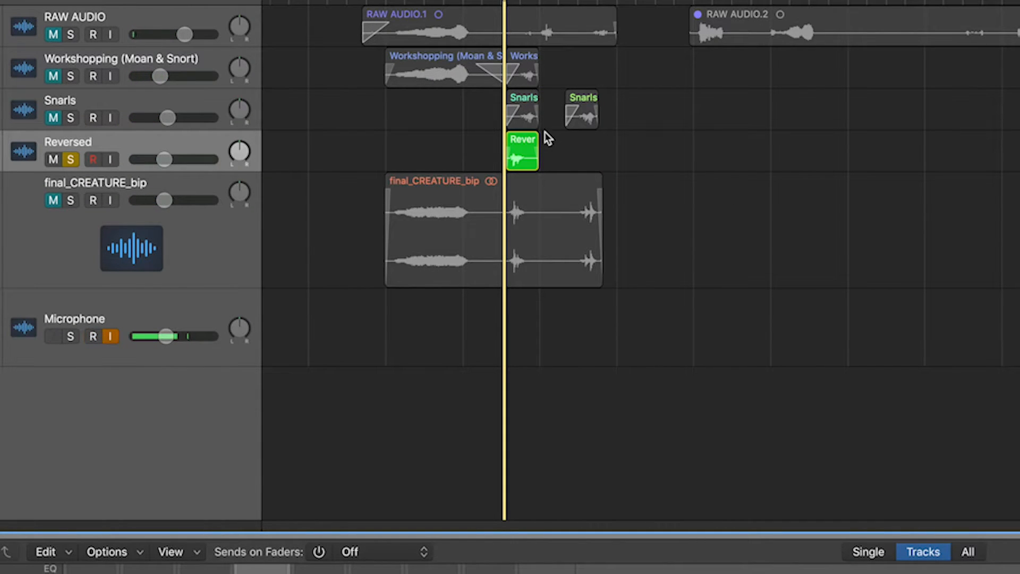
{"action": "left_click", "coordinate": [435, 76]}
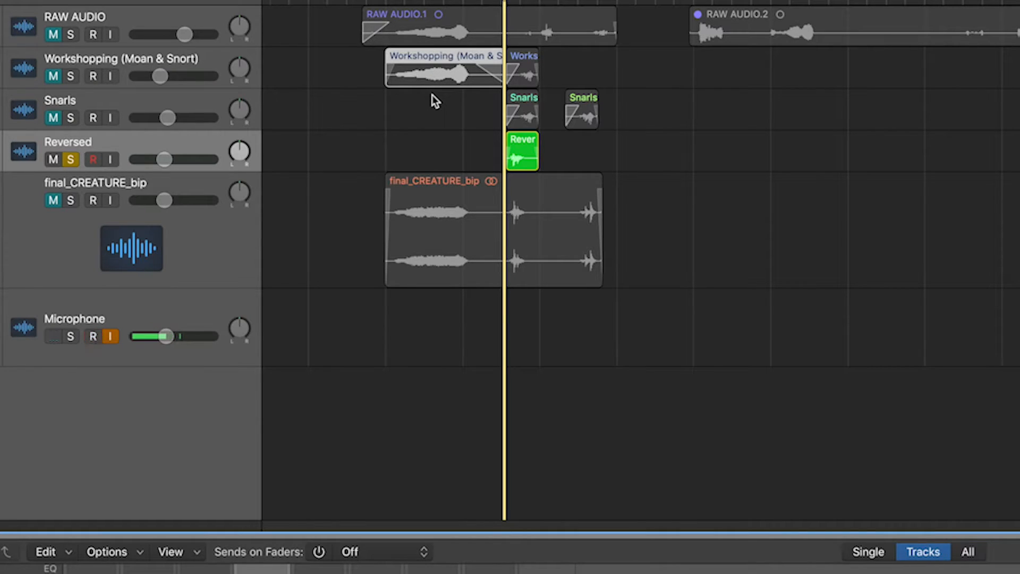
{"action": "left_click", "coordinate": [563, 163]}
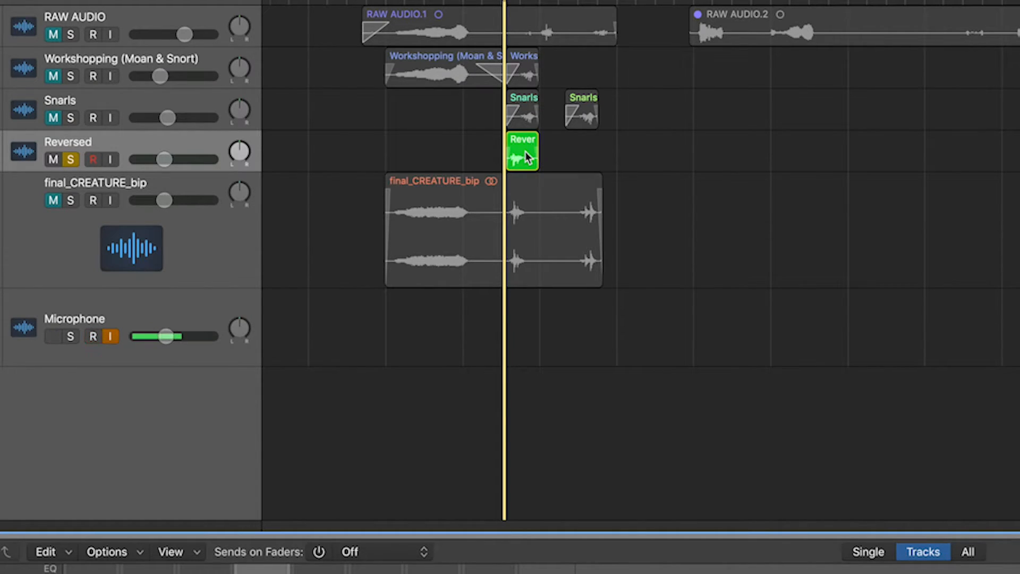
{"action": "left_click", "coordinate": [415, 80]}
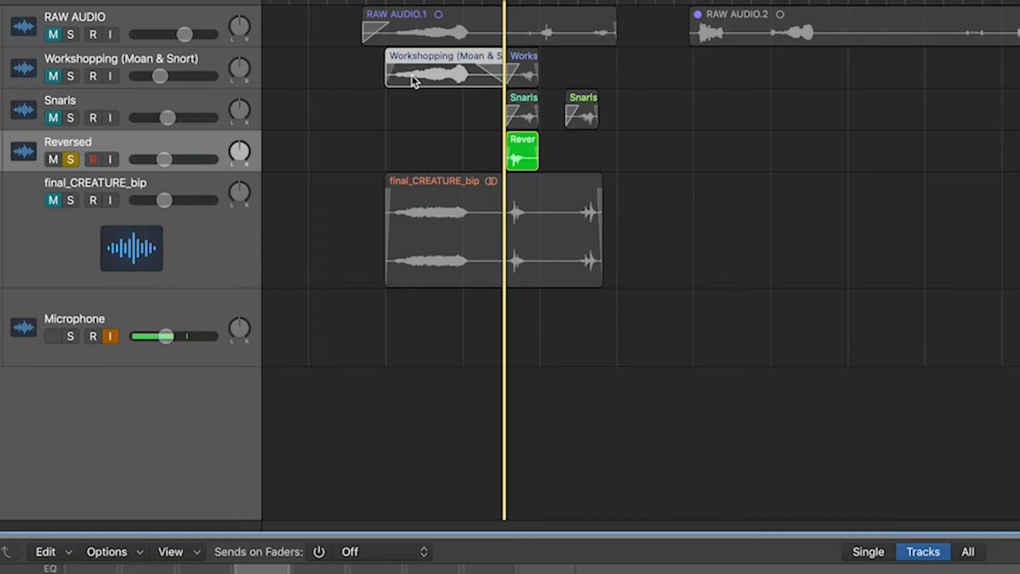
{"action": "left_click", "coordinate": [589, 113]}
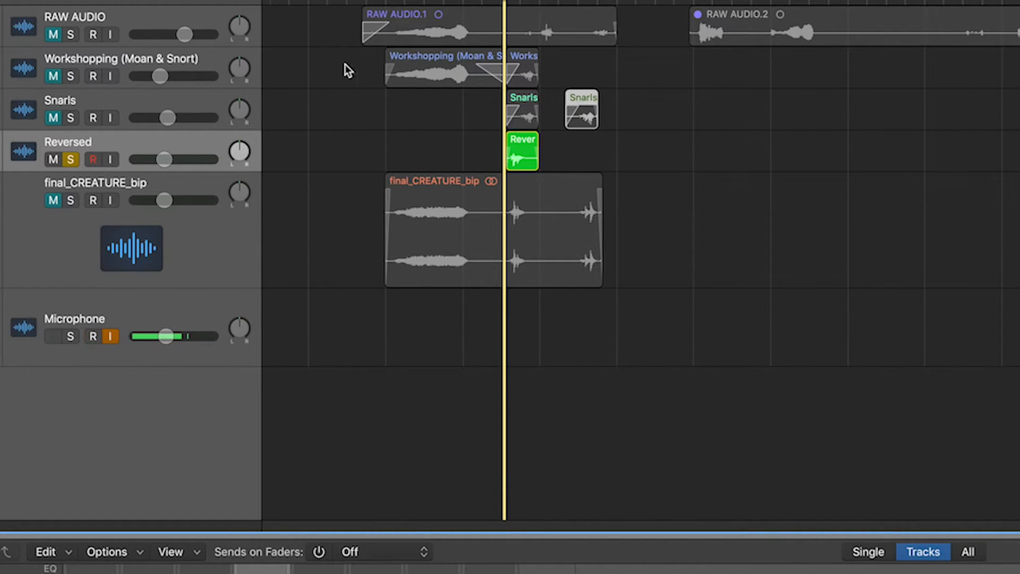
- Select and solo the final_CREATURE_bip track and mute the Reversed track
{"action": "left_click", "coordinate": [74, 261]}
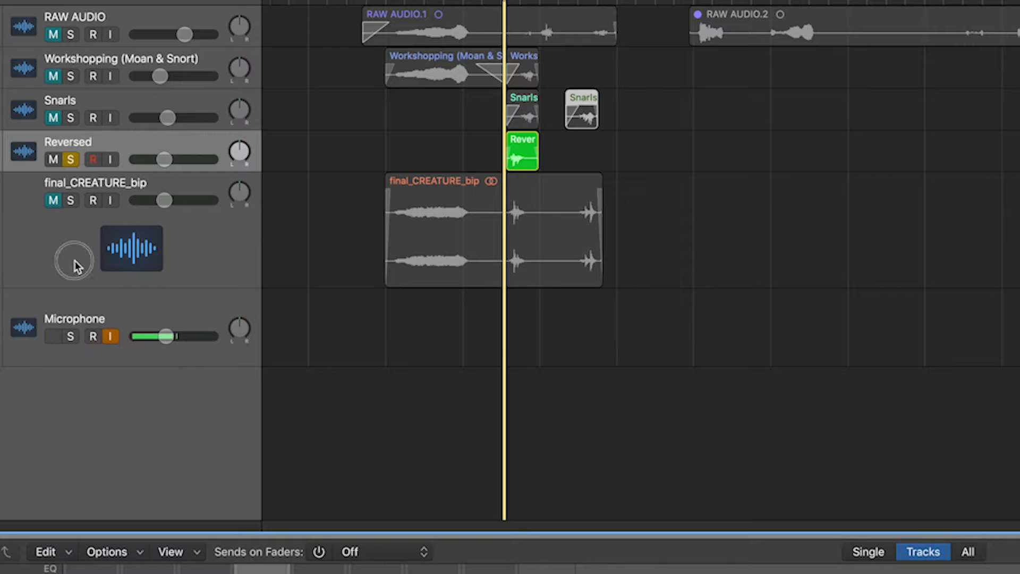
{"action": "left_click", "coordinate": [71, 200]}
{"action": "left_click", "coordinate": [53, 160]}
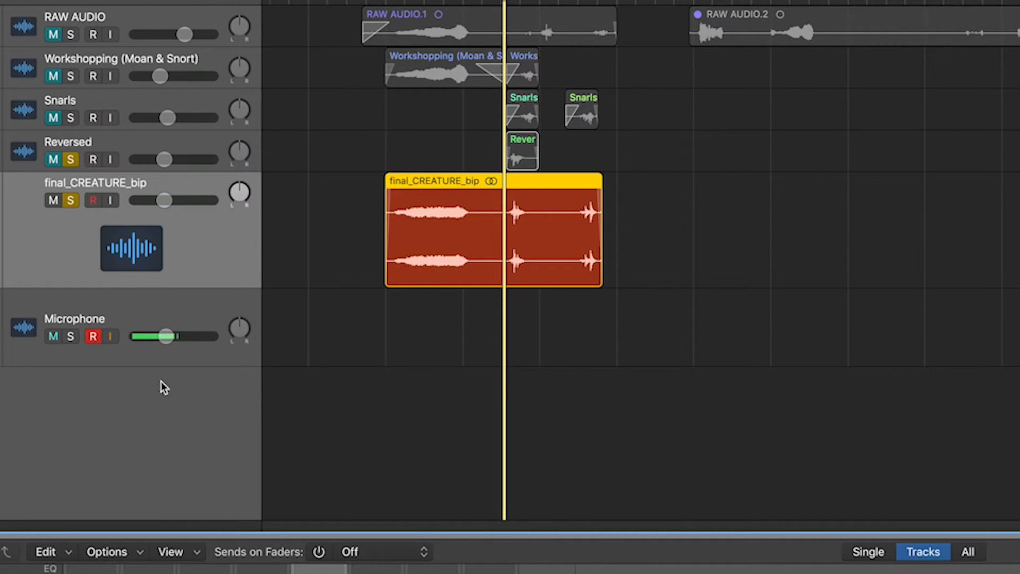
- Play the final_CREATURE_bip bounce and widen the cycle to cover the whole region, from just before bar 3 to bar 6
{"action": "key", "text": "space"}
{"action": "key", "text": "space"}
{"action": "key", "text": "space"}
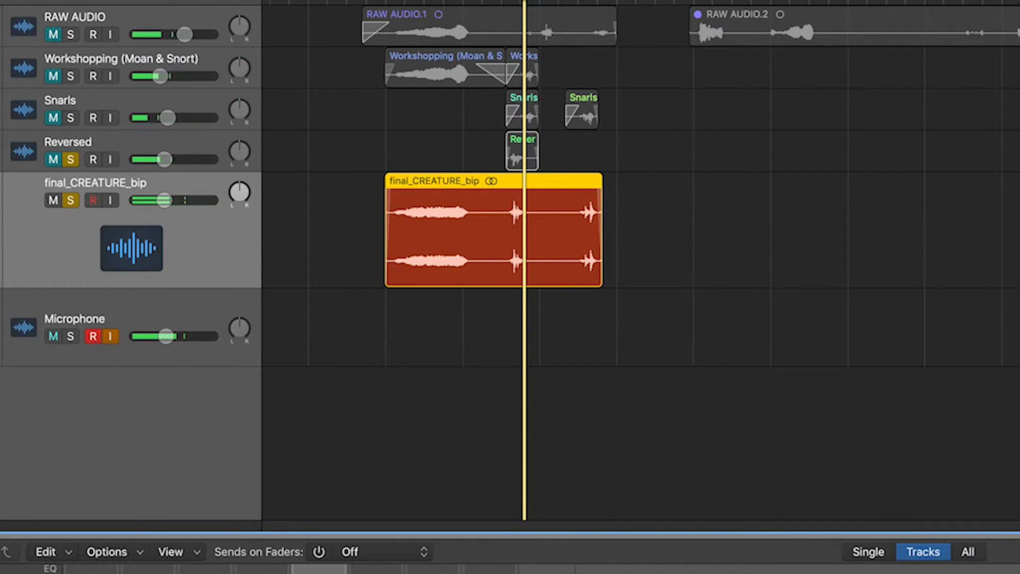
{"action": "left_click_drag", "start_coordinate": [553, 3], "coordinate": [617, 4]}
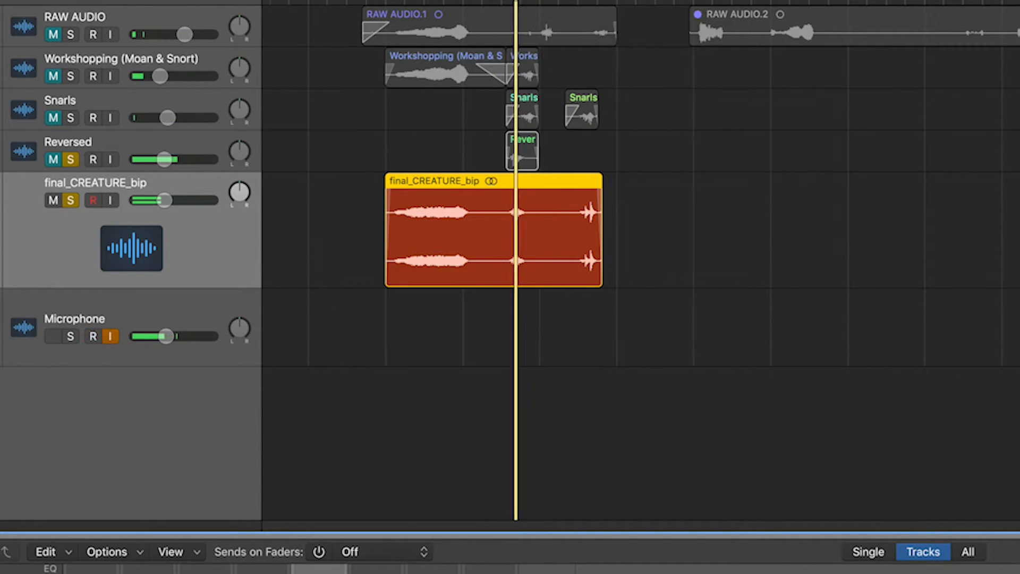
{"action": "left_click_drag", "start_coordinate": [500, 5], "coordinate": [364, 3]}
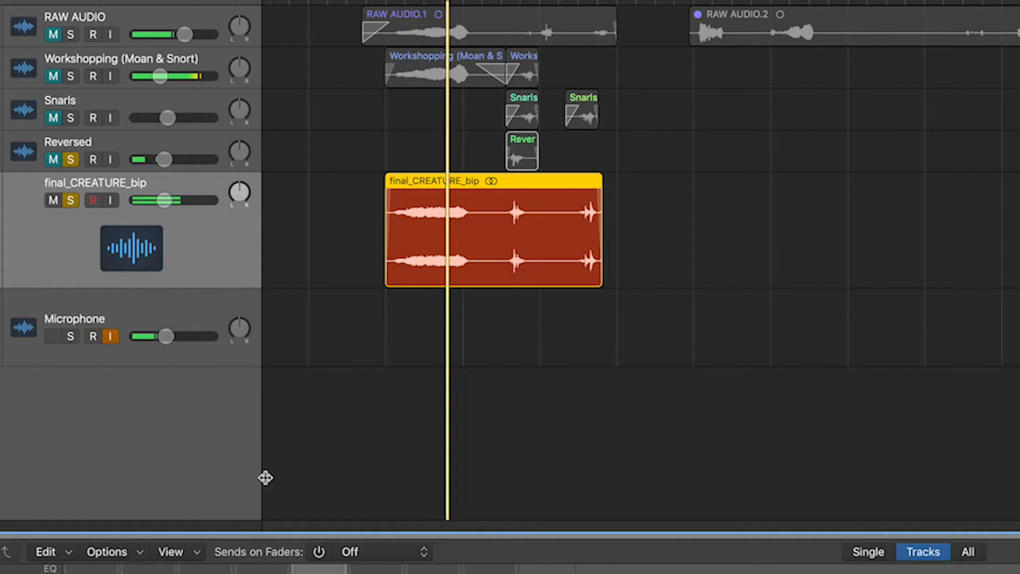
- Open Pro-Q 3 and CLA Vocals on the final_CREATURE_bip track and audition the looped creature vocal while examining their settings
{"action": "key", "text": "space"}
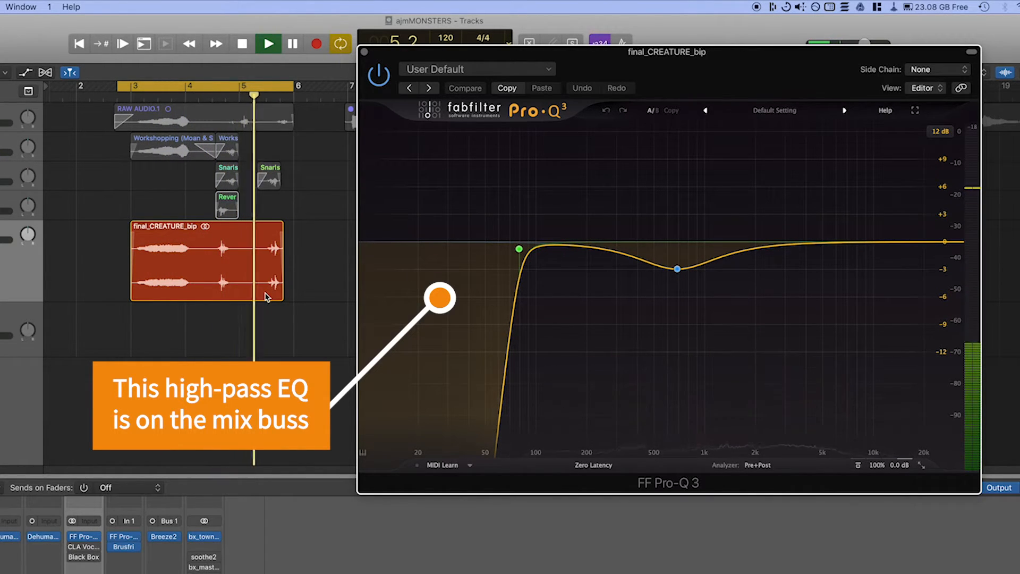
{"action": "key", "text": "space"}
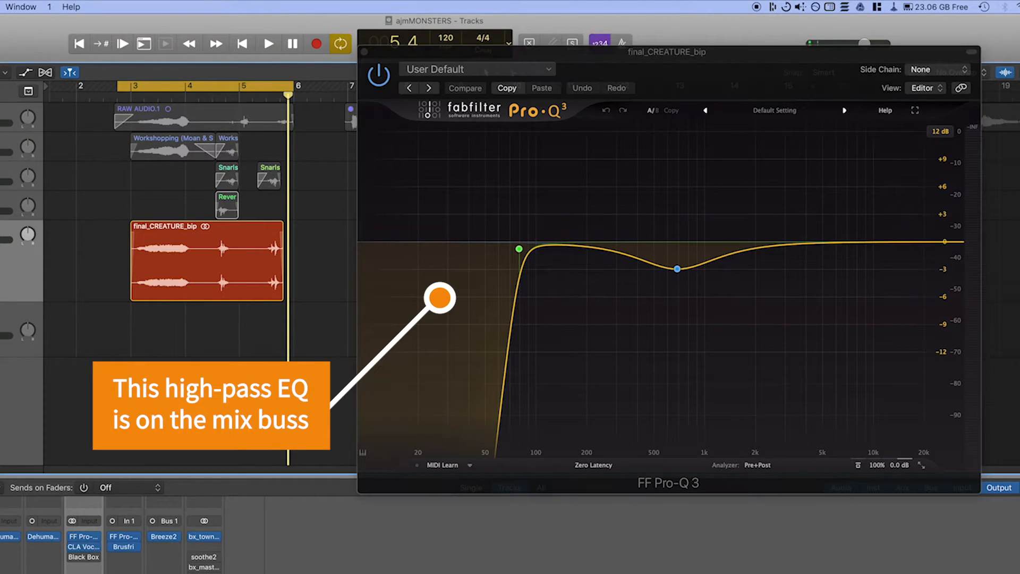
{"action": "key", "text": "v"}
{"action": "left_click_drag", "start_coordinate": [53, 24], "coordinate": [833, 166]}
{"action": "key", "text": "space"}
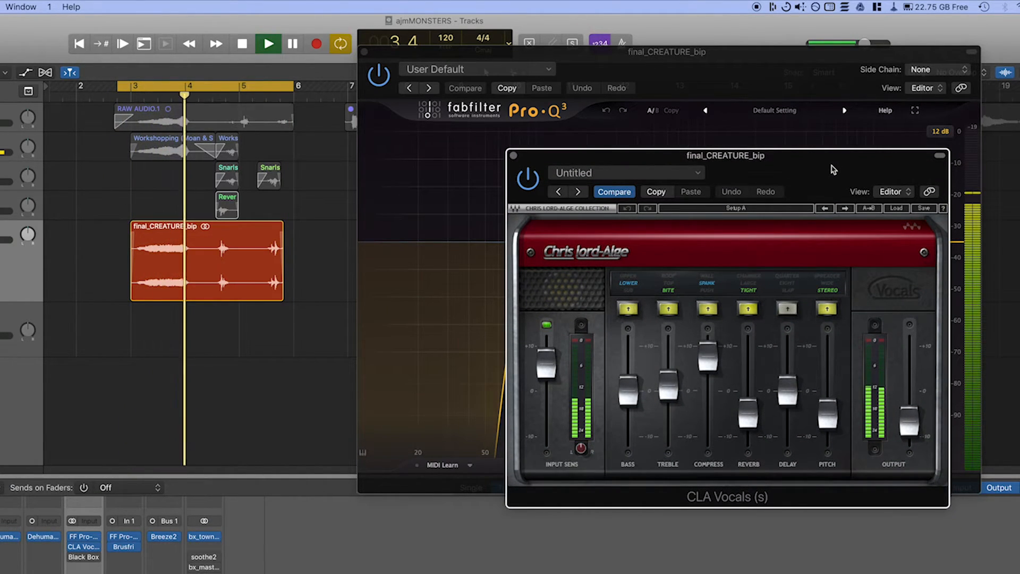
{"action": "key", "text": "space"}
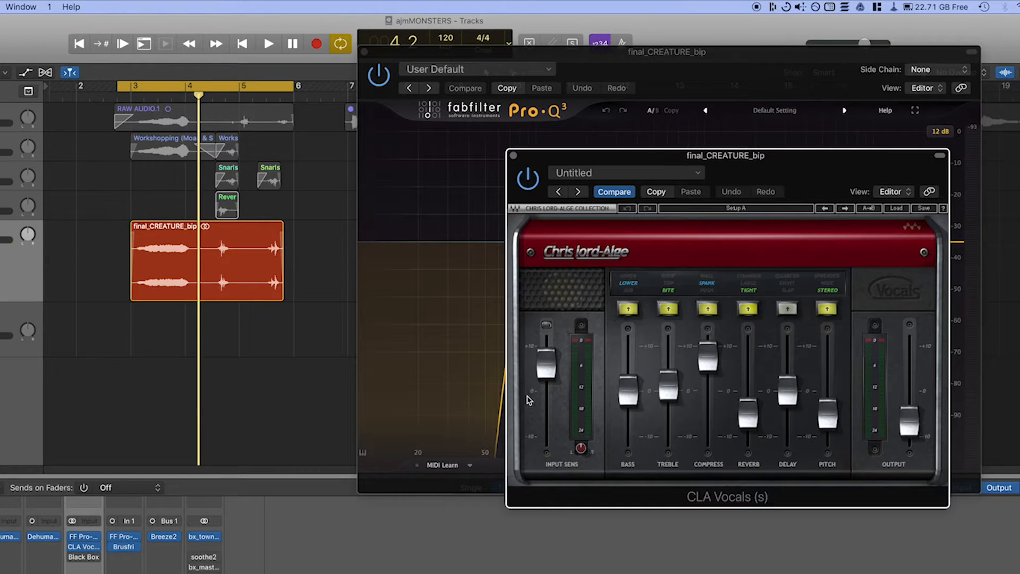
{"action": "key", "text": "space"}
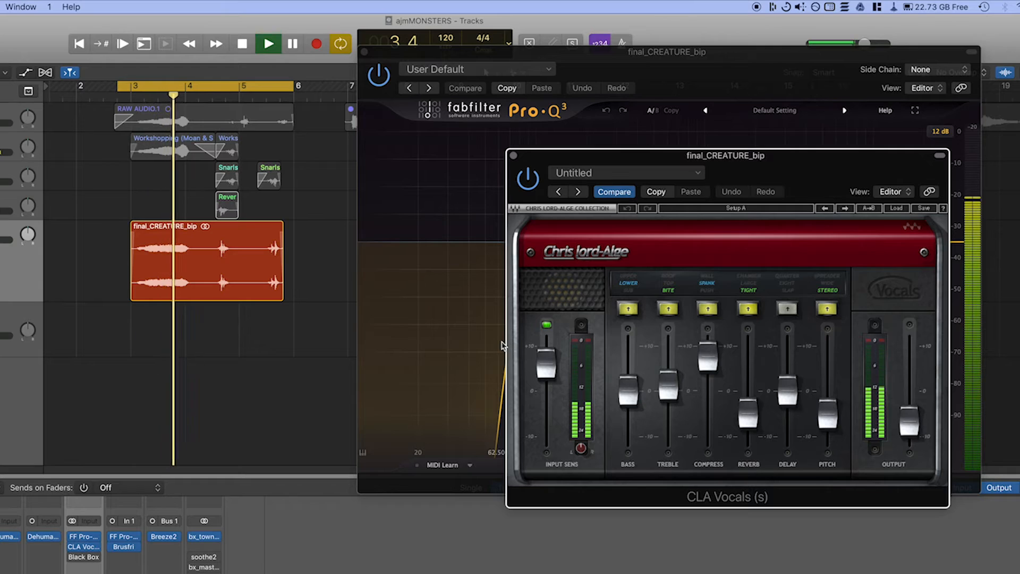
{"action": "key", "text": "space"}
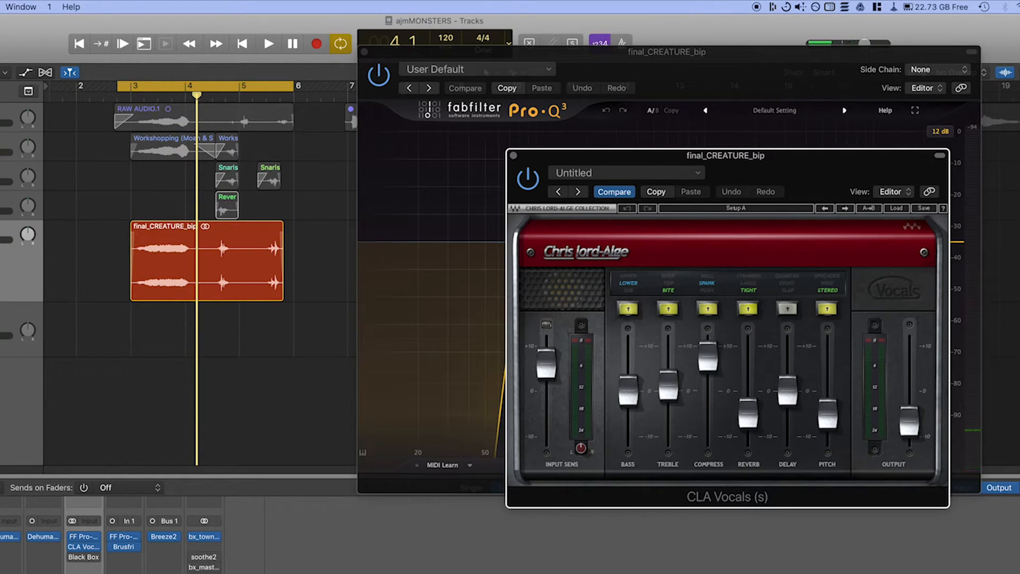
- Open the Black Box HG-2 on the final_CREATURE_bip track, close Pro-Q 3 and CLA Vocals, and place its window fully in view
{"action": "left_click", "coordinate": [72, 558]}
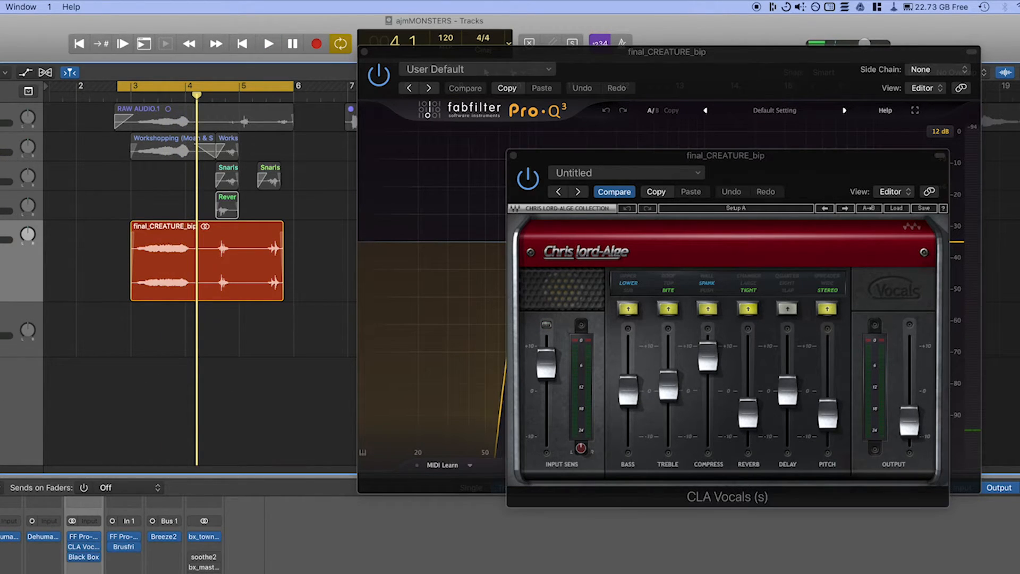
{"action": "left_click", "coordinate": [364, 53]}
{"action": "left_click", "coordinate": [513, 156]}
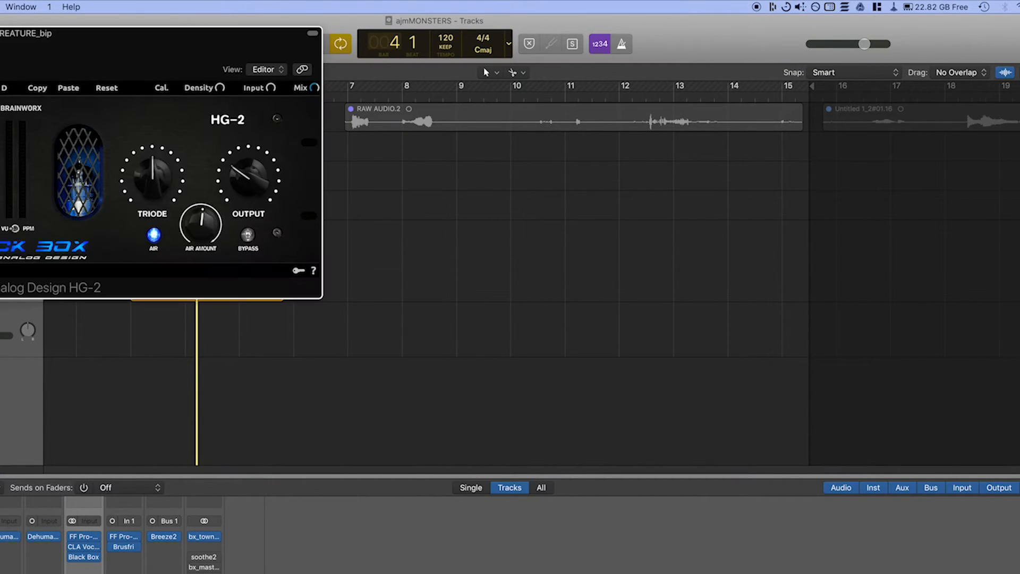
{"action": "left_click_drag", "start_coordinate": [122, 62], "coordinate": [688, 243]}
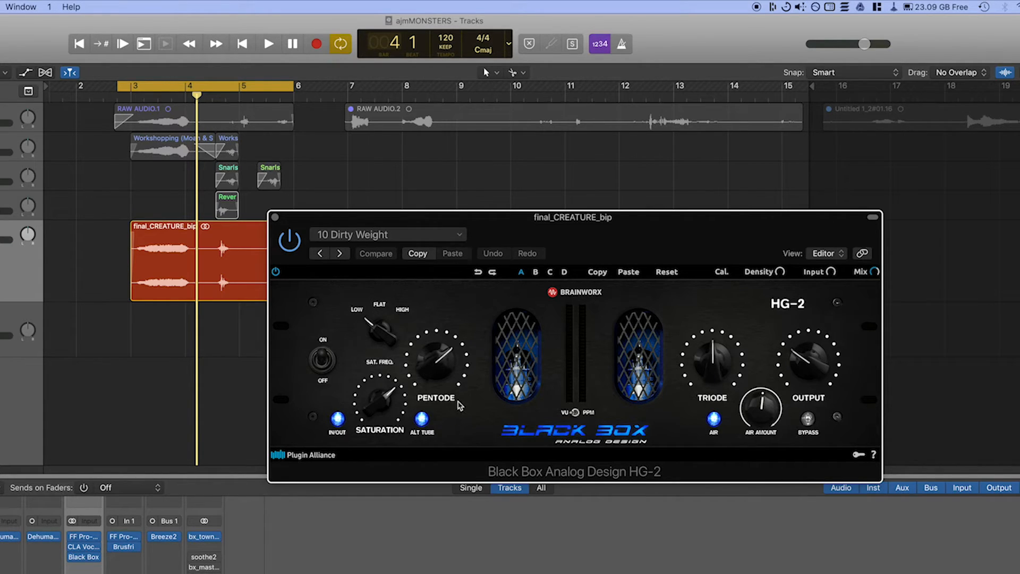
- Audition the looped creature vocal through the Black Box HG-2 while examining its Mix control, and close the plugin window
{"action": "key", "text": "space"}
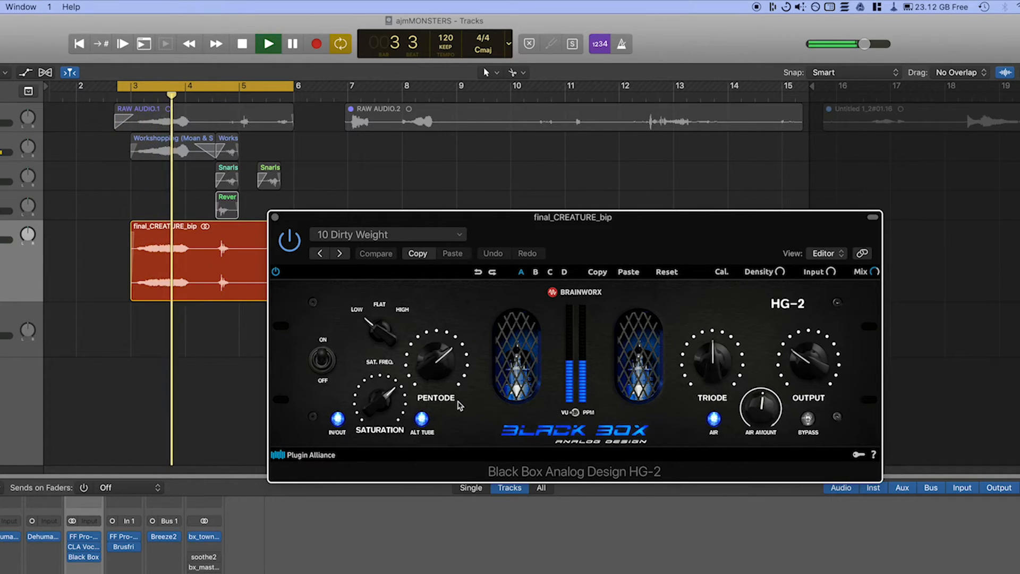
{"action": "key", "text": "space"}
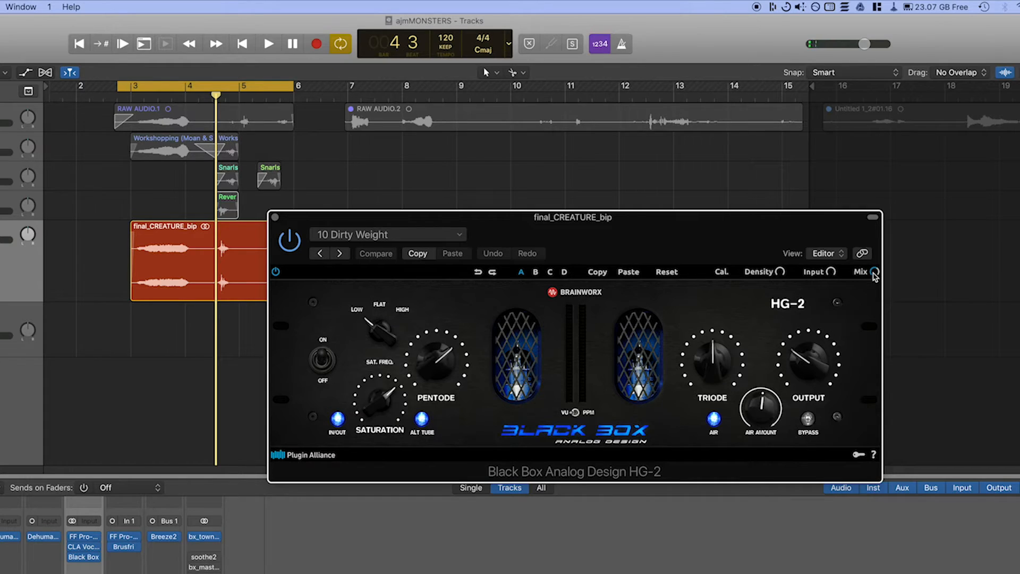
{"action": "key", "text": "space"}
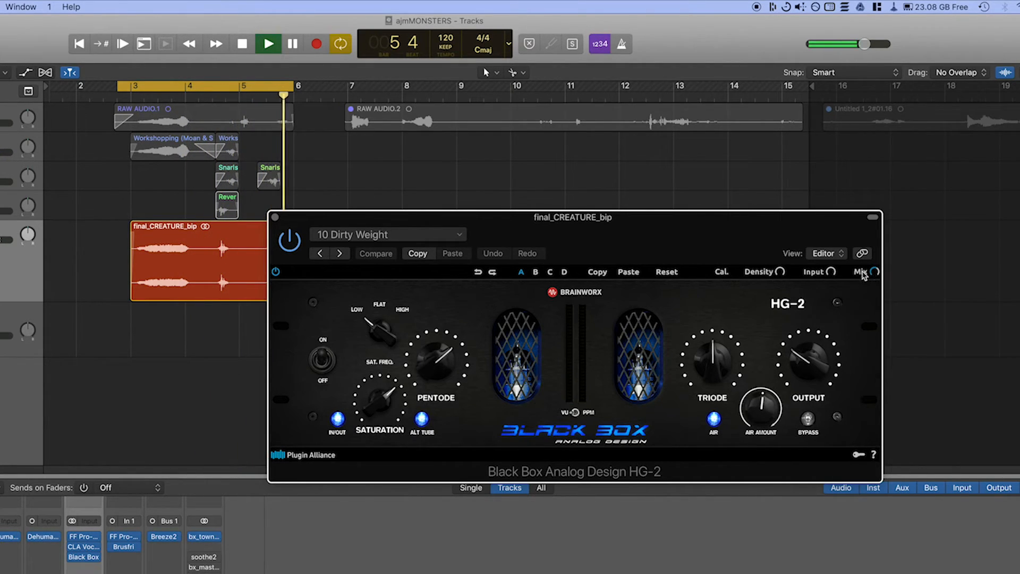
{"action": "key", "text": "space"}
{"action": "left_click", "coordinate": [274, 219]}
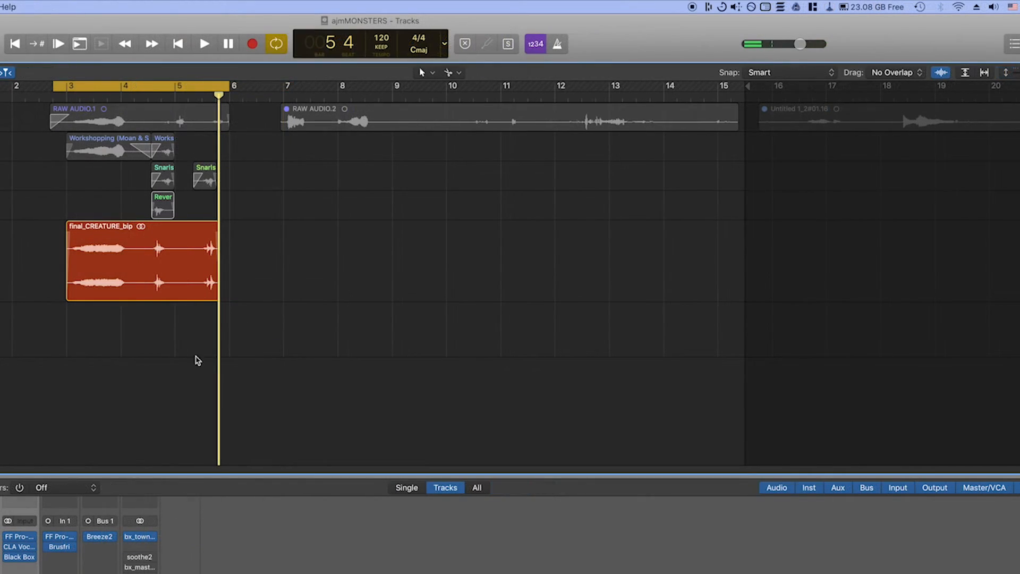
- Open the bx_townhouse Buss Compressor on the Stereo Out and place its window fully in view to examine its settings
{"action": "left_click", "coordinate": [142, 539]}
{"action": "left_click_drag", "start_coordinate": [112, 49], "coordinate": [831, 165]}
{"action": "key", "text": "space"}
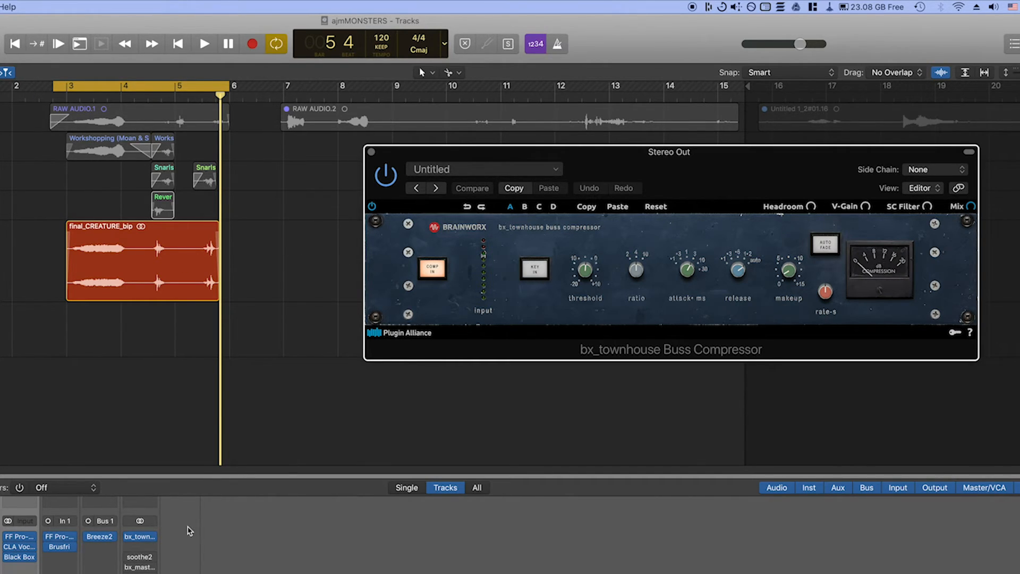
- Open soothe2 on the Stereo Out, close the bx_townhouse Buss Compressor, and place the soothe2 window fully in view
{"action": "left_click", "coordinate": [132, 562]}
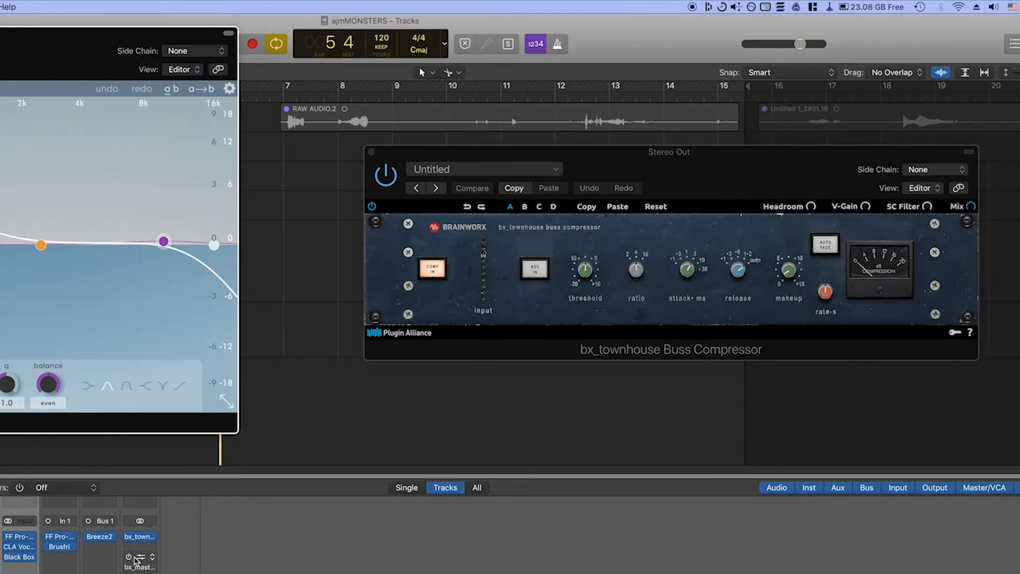
{"action": "left_click_drag", "start_coordinate": [72, 45], "coordinate": [704, 289]}
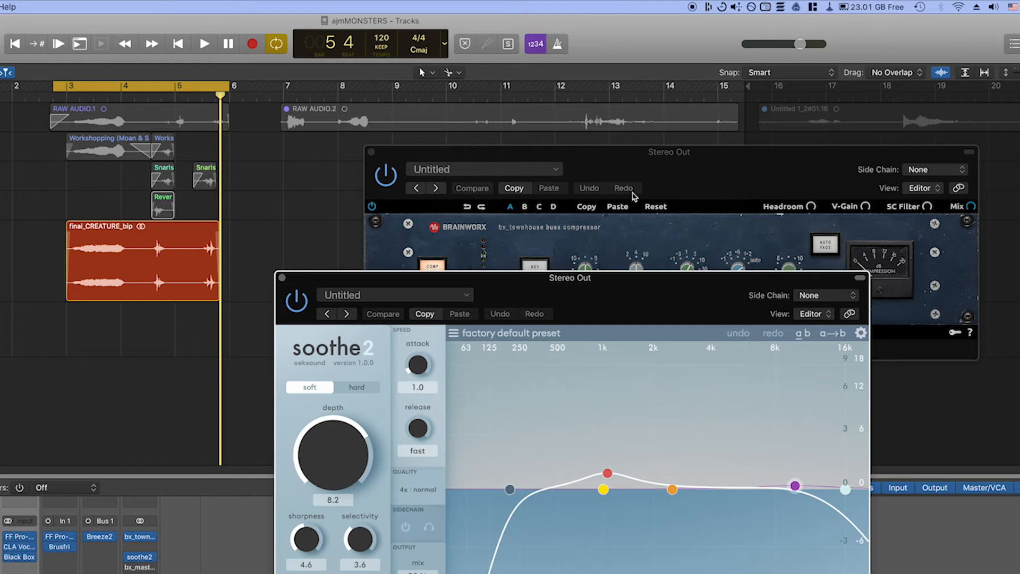
{"action": "left_click", "coordinate": [373, 154]}
{"action": "left_click", "coordinate": [374, 155]}
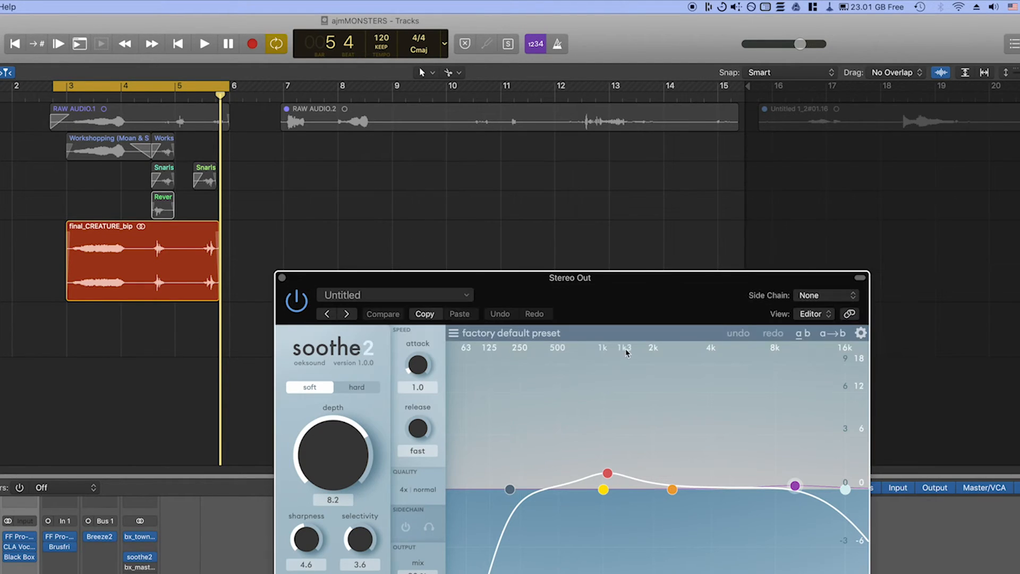
{"action": "left_click_drag", "start_coordinate": [654, 289], "coordinate": [706, 118]}
- Compare the looped creature vocal with and without soothe2 and set its depth to 5.1
{"action": "key", "text": "space"}
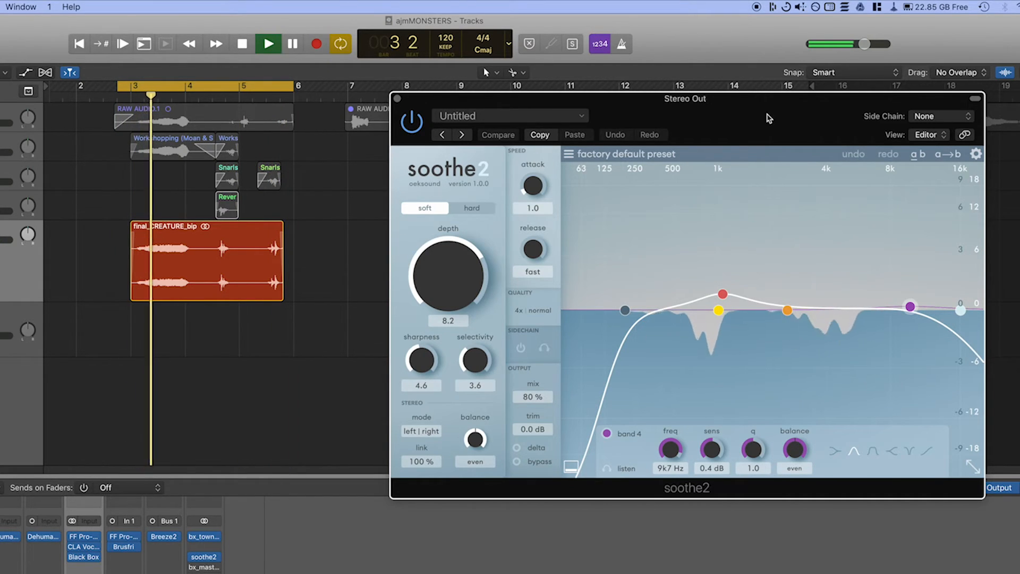
{"action": "left_click", "coordinate": [413, 123]}
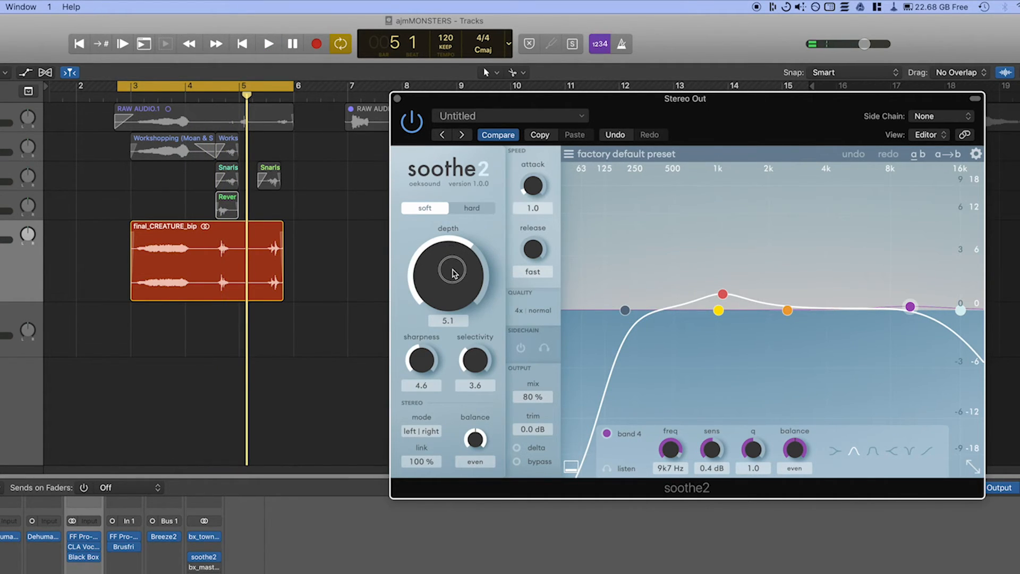
{"action": "key", "text": "space"}
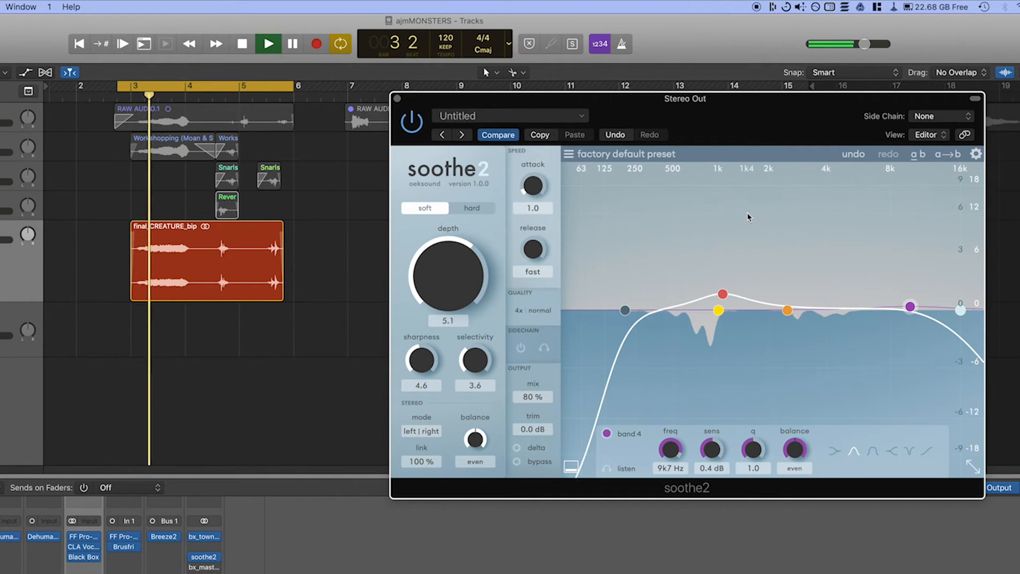
- Move soothe2's band 2 to about 4.5 kHz with 1.4 dB sensitivity and its low cut to about 360 Hz during playback
{"action": "left_click_drag", "start_coordinate": [794, 314], "coordinate": [845, 300]}
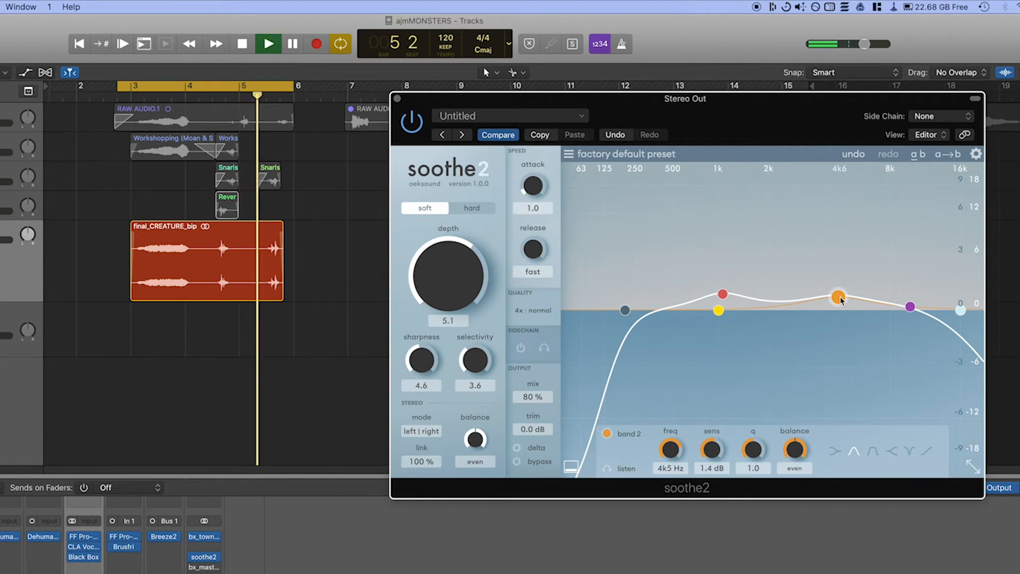
{"action": "left_click", "coordinate": [627, 309]}
{"action": "left_click_drag", "start_coordinate": [629, 310], "coordinate": [656, 310]}
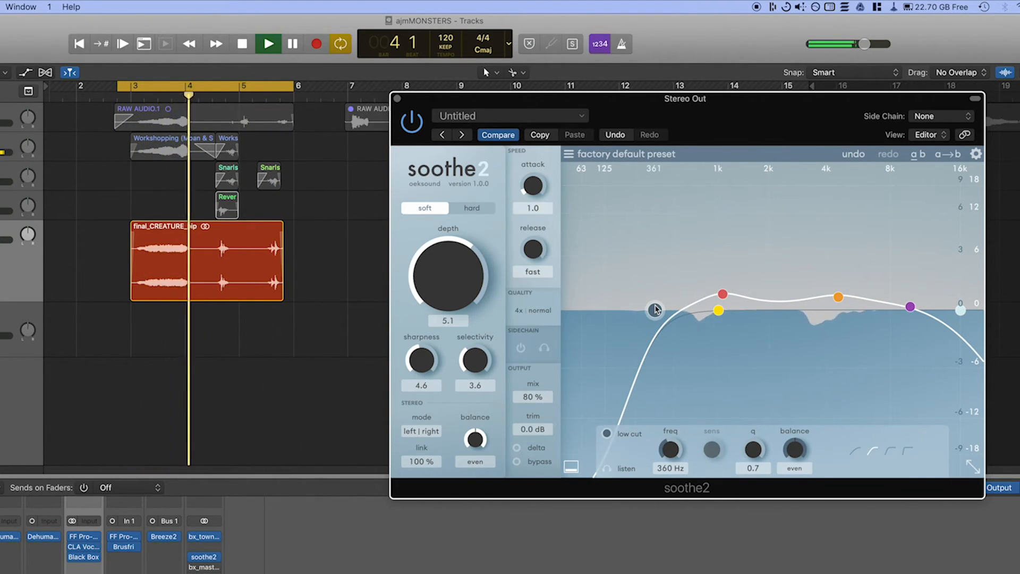
- Adjust soothe2's band 2 to about 3.6 kHz with 2.1 dB sensitivity and band 3 to about 764 Hz with 2.8 dB
{"action": "left_click_drag", "start_coordinate": [842, 295], "coordinate": [836, 273]}
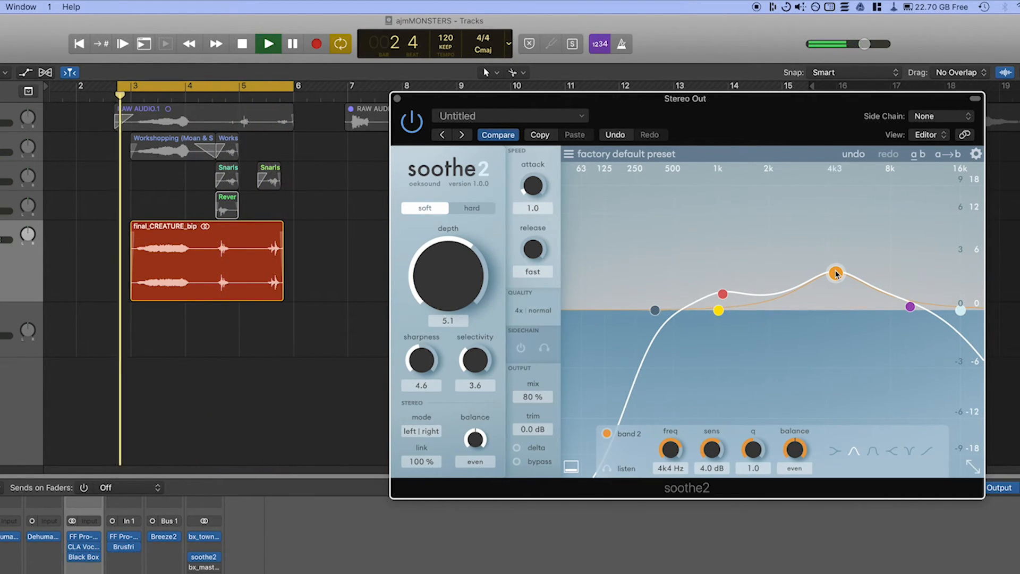
{"action": "left_click_drag", "start_coordinate": [836, 273], "coordinate": [817, 289]}
{"action": "left_click_drag", "start_coordinate": [722, 294], "coordinate": [703, 280]}
{"action": "key", "text": "space"}
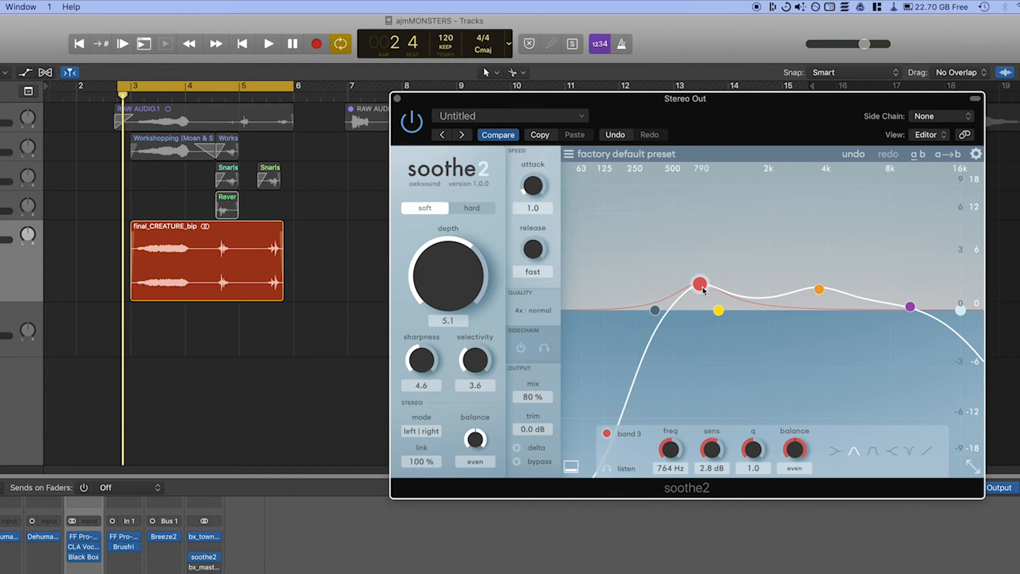
- Audition the loop with the adjusted soothe2 bands, open bx_masterdesk on the Stereo Out, and close soothe2
{"action": "key", "text": "space"}
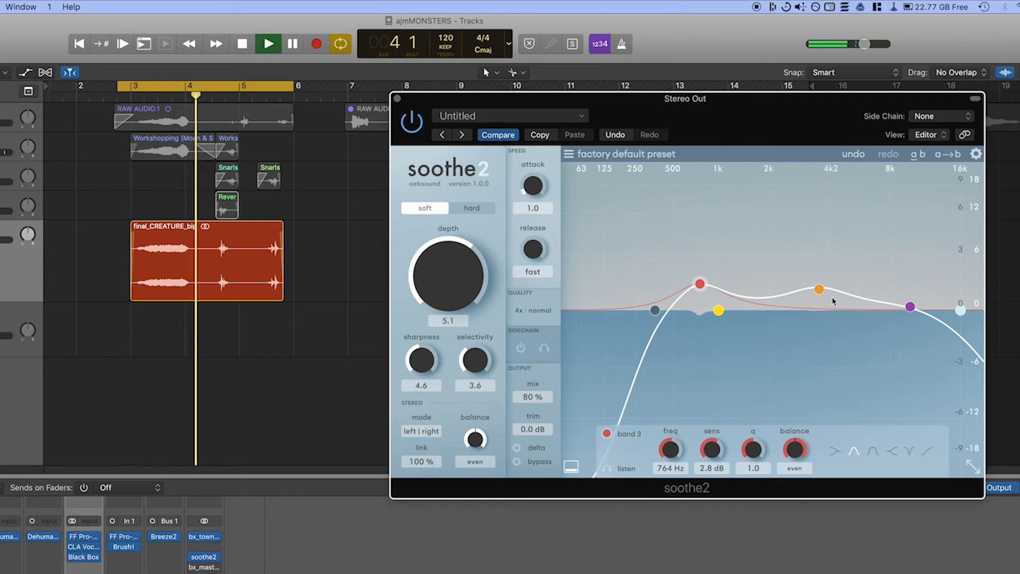
{"action": "left_click", "coordinate": [820, 291]}
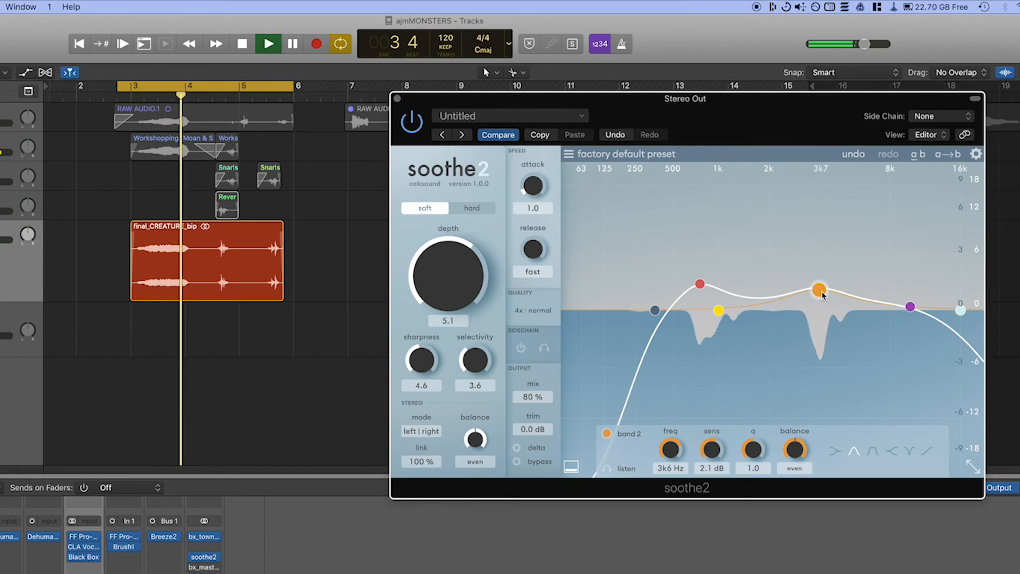
{"action": "key", "text": "space"}
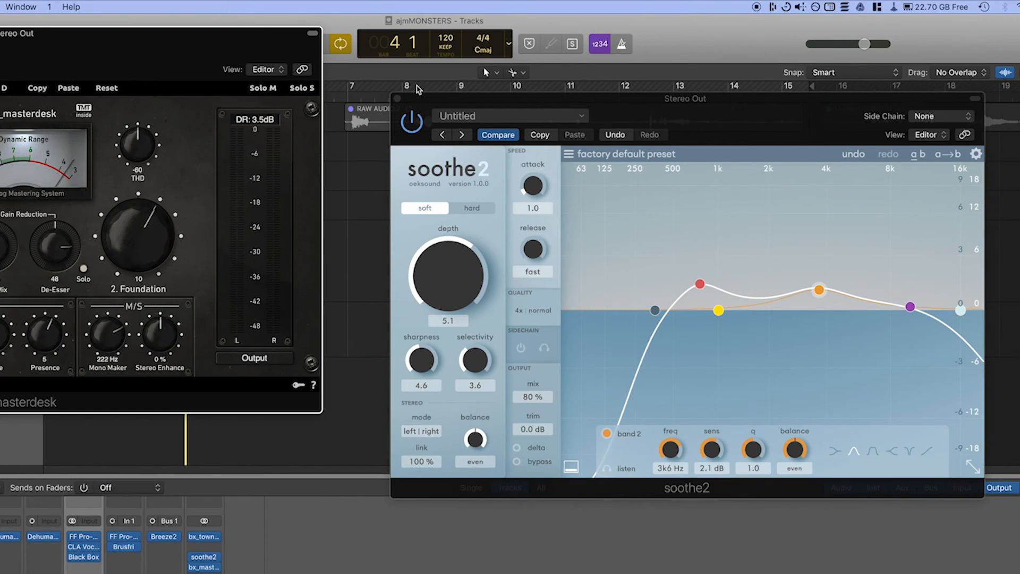
{"action": "left_click", "coordinate": [399, 100]}
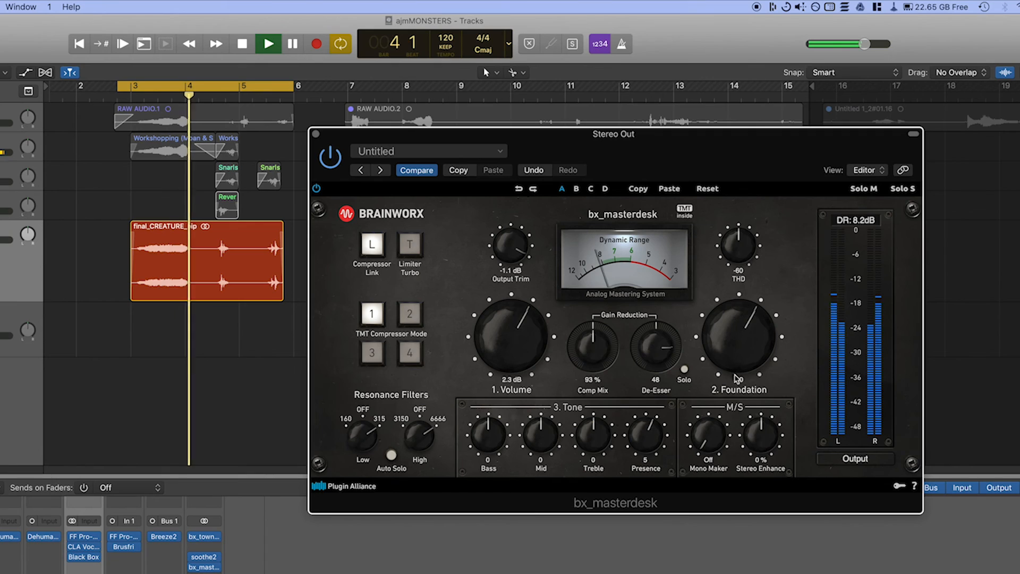
- Set bx_masterdesk's Foundation to 5 and Volume to 1.2 dB while the creature vocal loops
{"action": "left_click_drag", "start_coordinate": [733, 335], "coordinate": [732, 344]}
{"action": "left_click_drag", "start_coordinate": [515, 327], "coordinate": [521, 336]}
{"action": "key", "text": "space"}
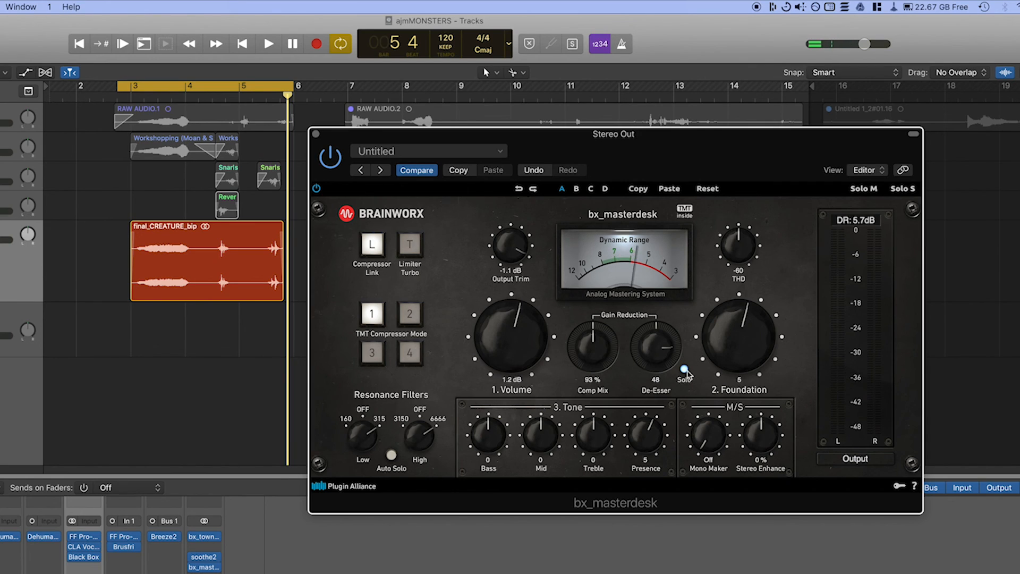
- Audition bx_masterdesk's soloed de-esser on the loop, set De-Esser to 51, and switch its solo off
{"action": "key", "text": "space"}
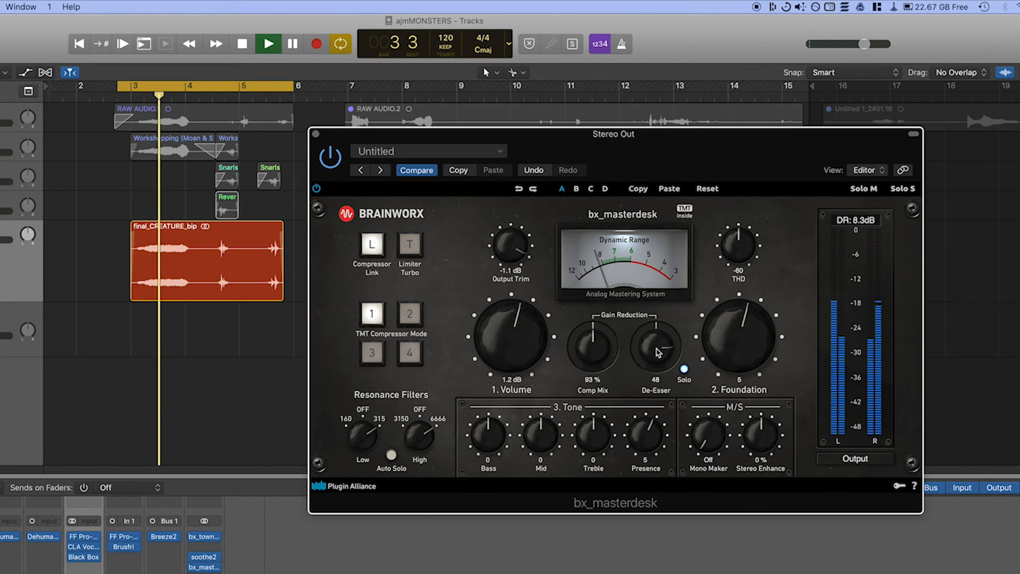
{"action": "left_click_drag", "start_coordinate": [659, 352], "coordinate": [673, 364]}
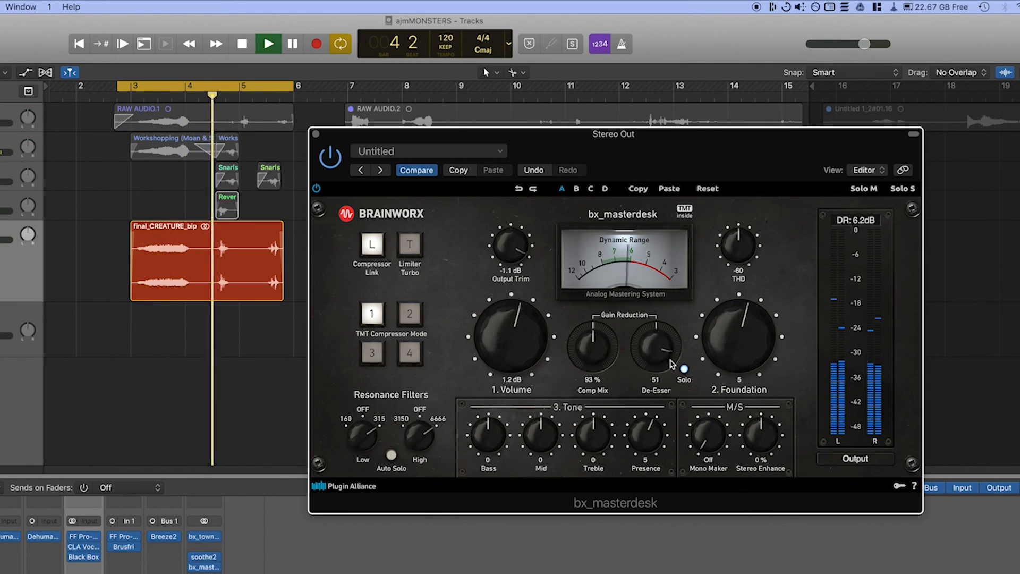
{"action": "key", "text": "space"}
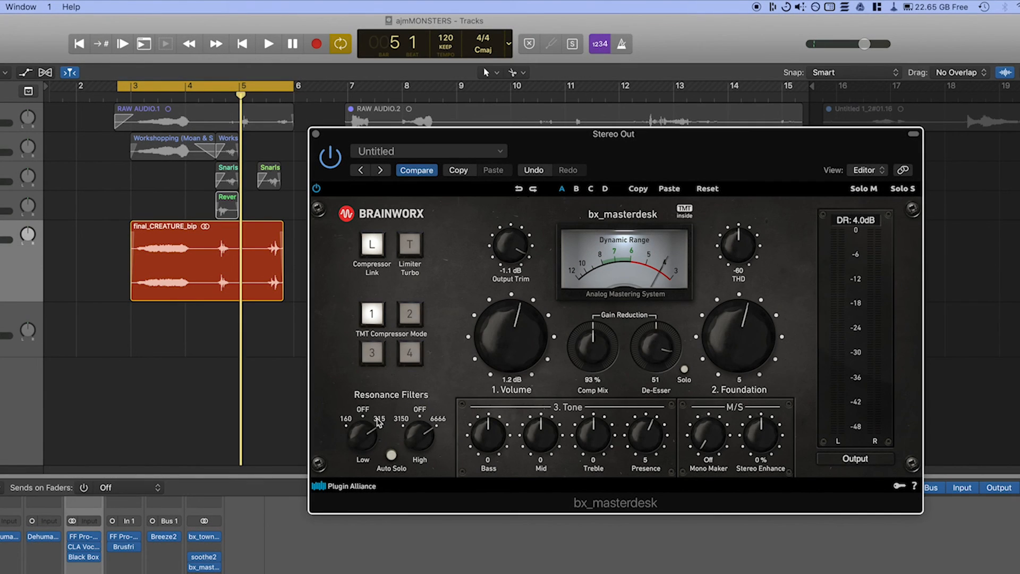
- Enable Auto Solo for bx_masterdesk's Resonance Filters and audition the low filter on the looped vocal
{"action": "key", "text": "space"}
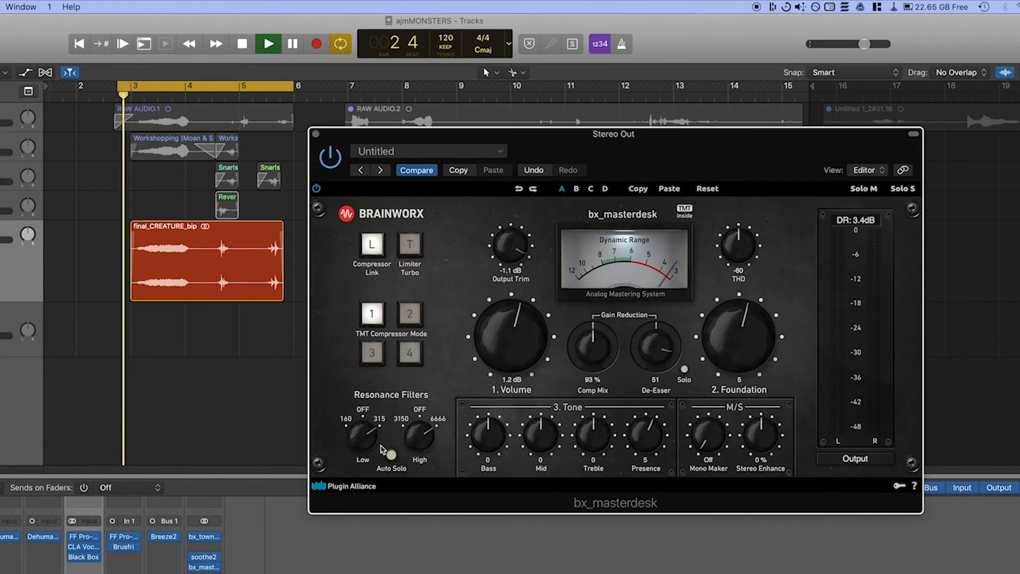
{"action": "key", "text": "space"}
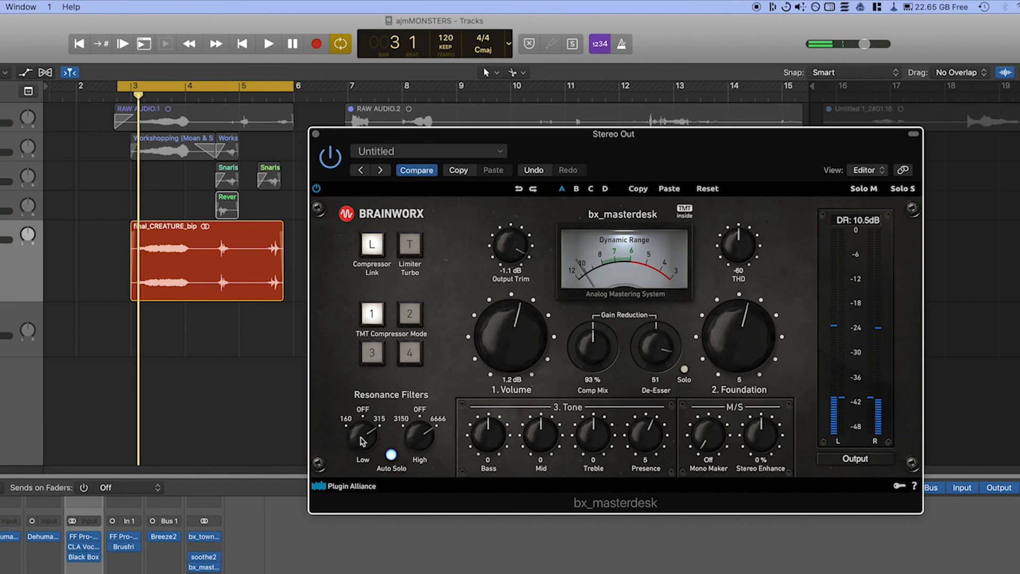
{"action": "key", "text": "space"}
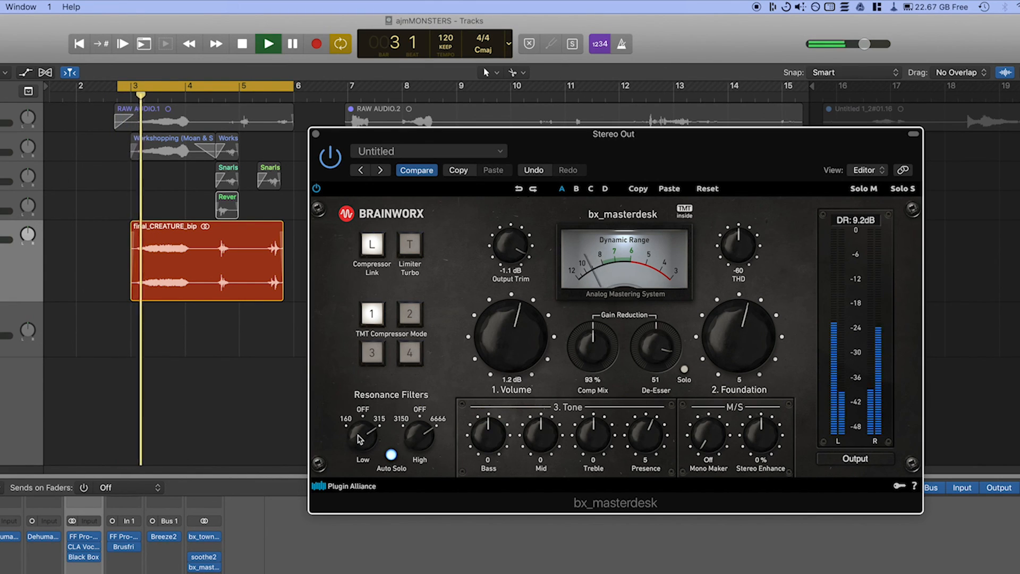